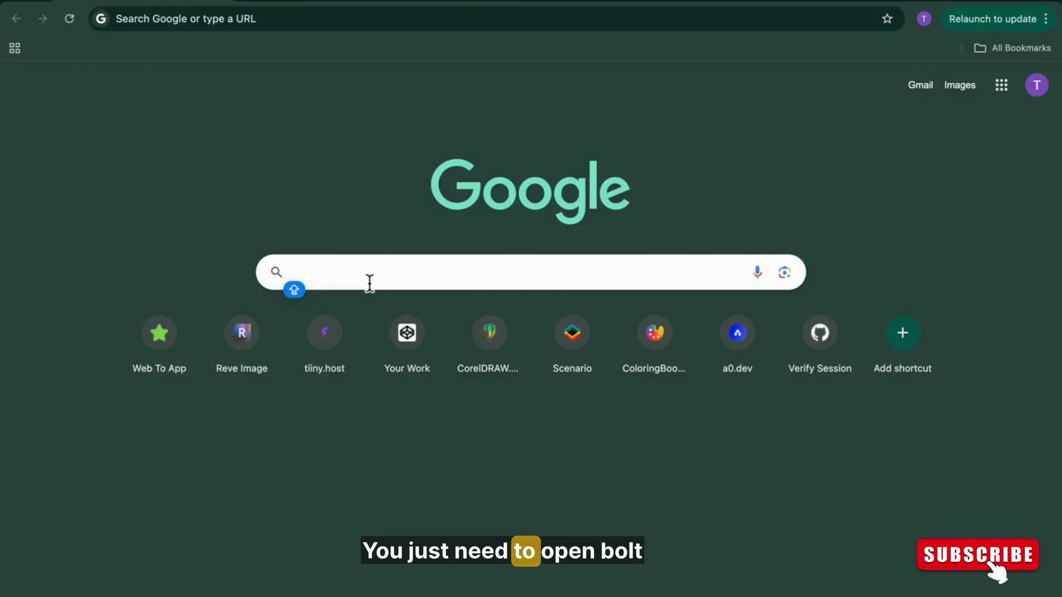
- Search Google for 'bolt ai' and open Bolt.new from the sponsored result
{"action": "left_click", "coordinate": [370, 283]}
{"action": "type", "text": "BI"}
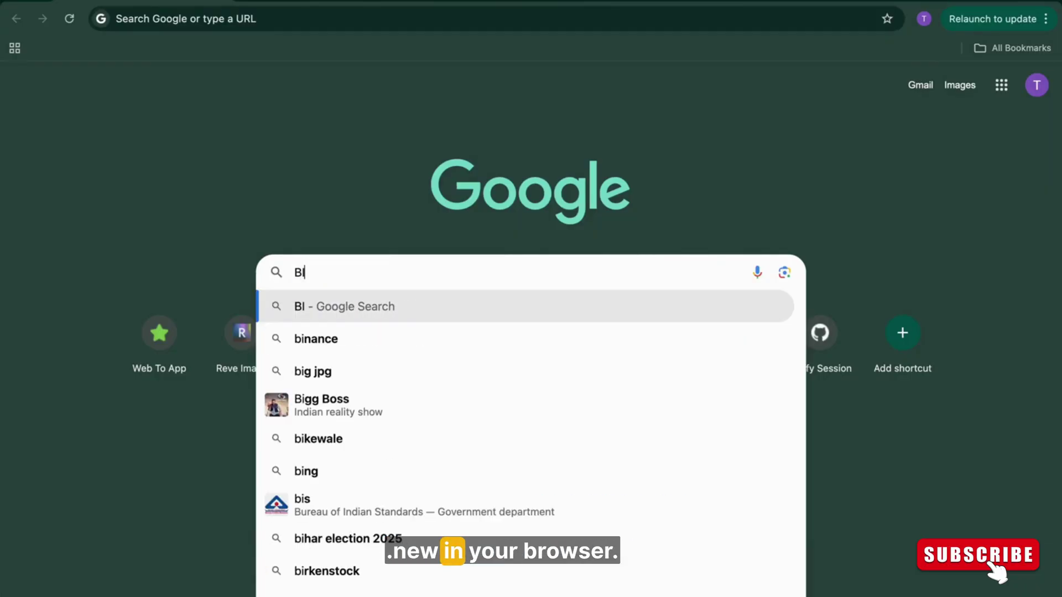
{"action": "key", "text": "BackSpace"}
{"action": "type", "text": "OLT AI"}
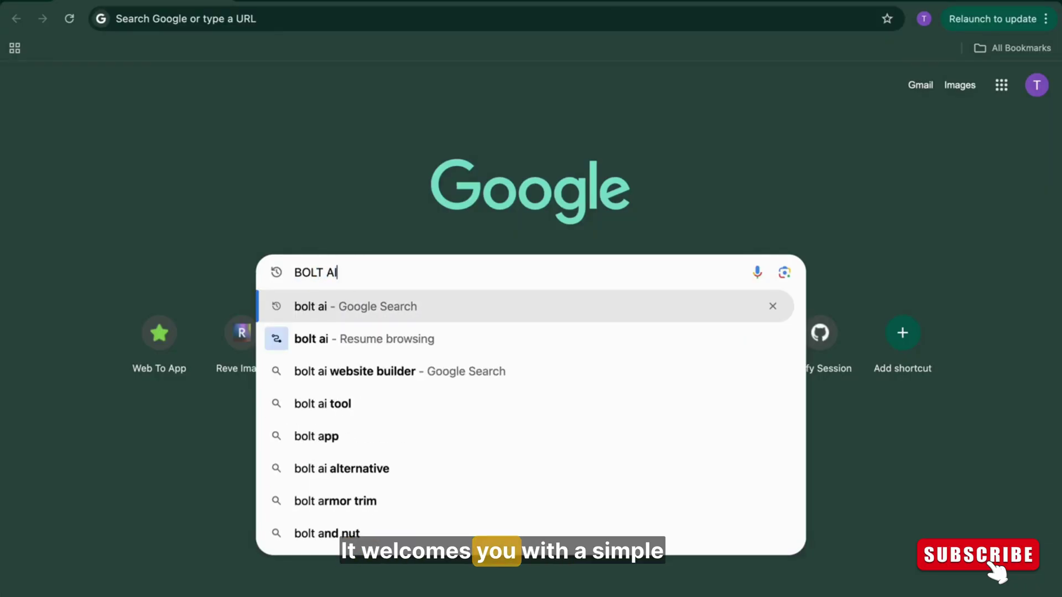
{"action": "key", "text": "Return"}
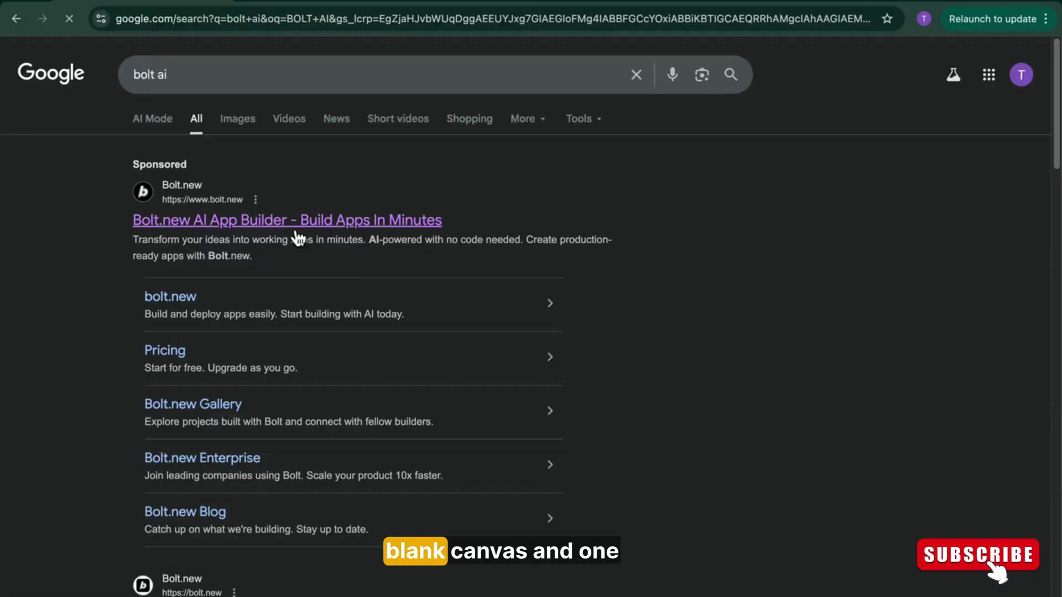
{"action": "left_click", "coordinate": [293, 228]}
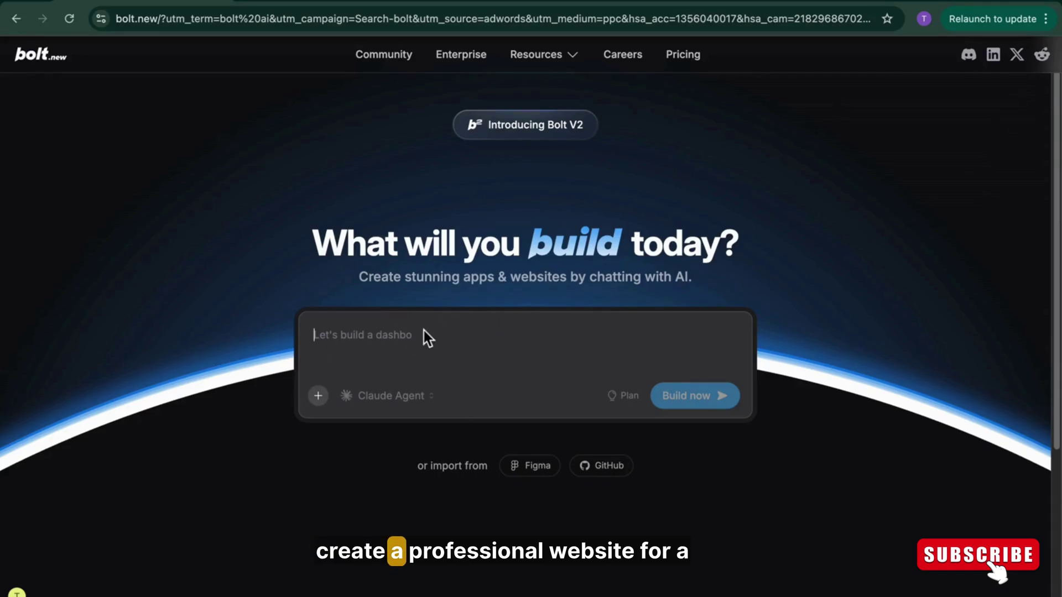
- Paste the digital-marketing-expert website prompt, change 'PAGE' to 'page', and submit it
{"action": "key", "text": "ctrl+v"}
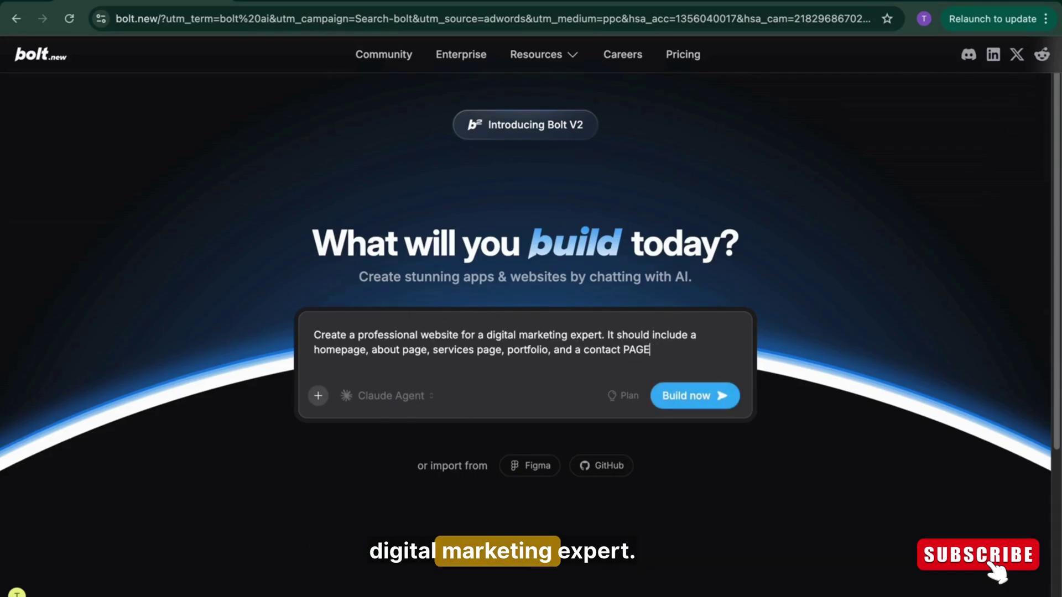
{"action": "key", "text": "BackSpace"}
{"action": "key", "text": "BackSpace"}
{"action": "key", "text": "BackSpace"}
{"action": "type", "text": "page."}
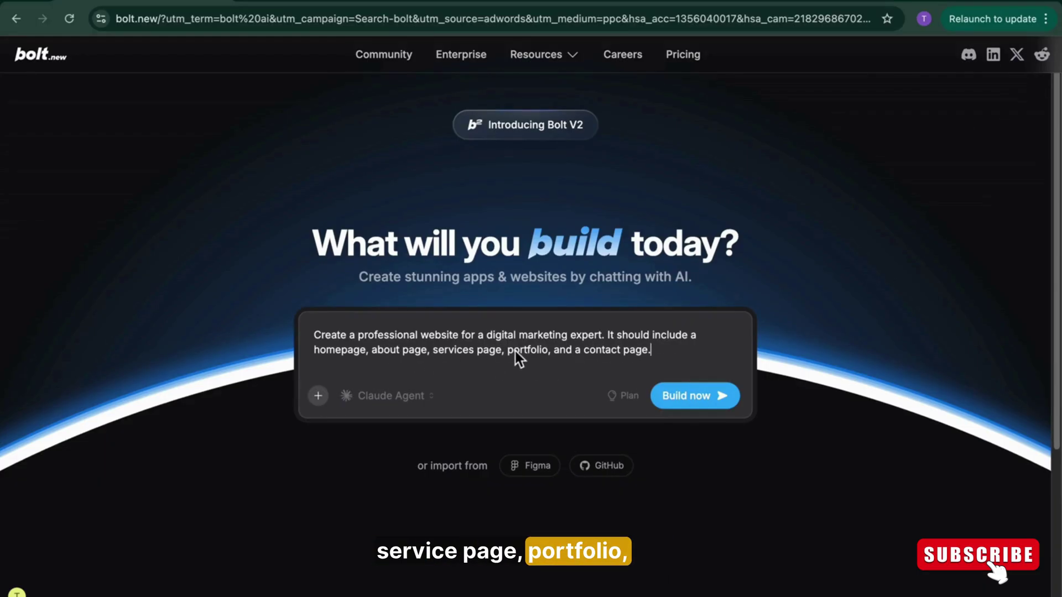
{"action": "left_click_drag", "start_coordinate": [509, 350], "coordinate": [661, 354]}
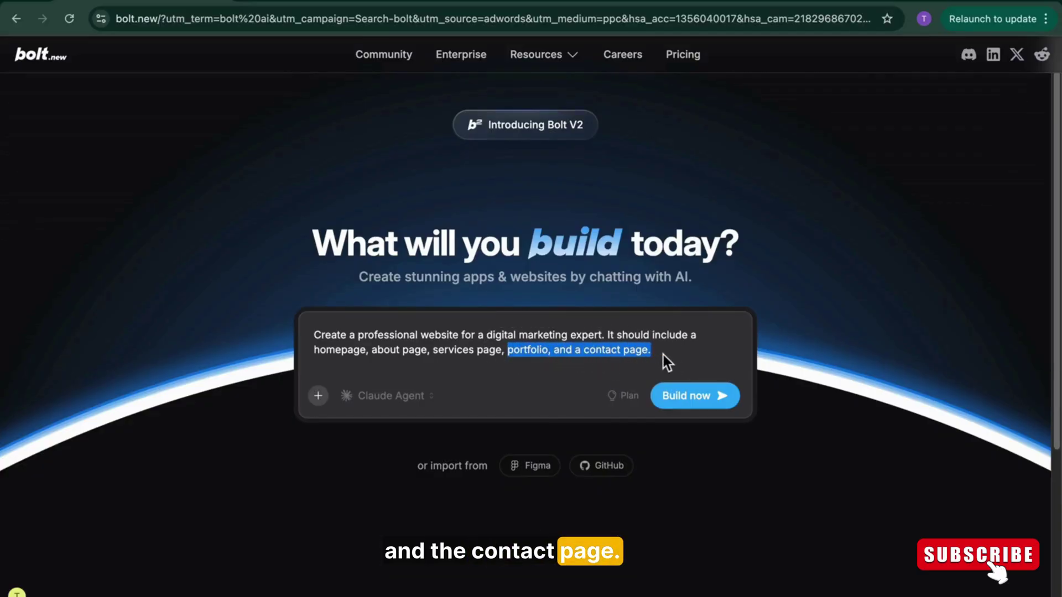
{"action": "left_click", "coordinate": [663, 354]}
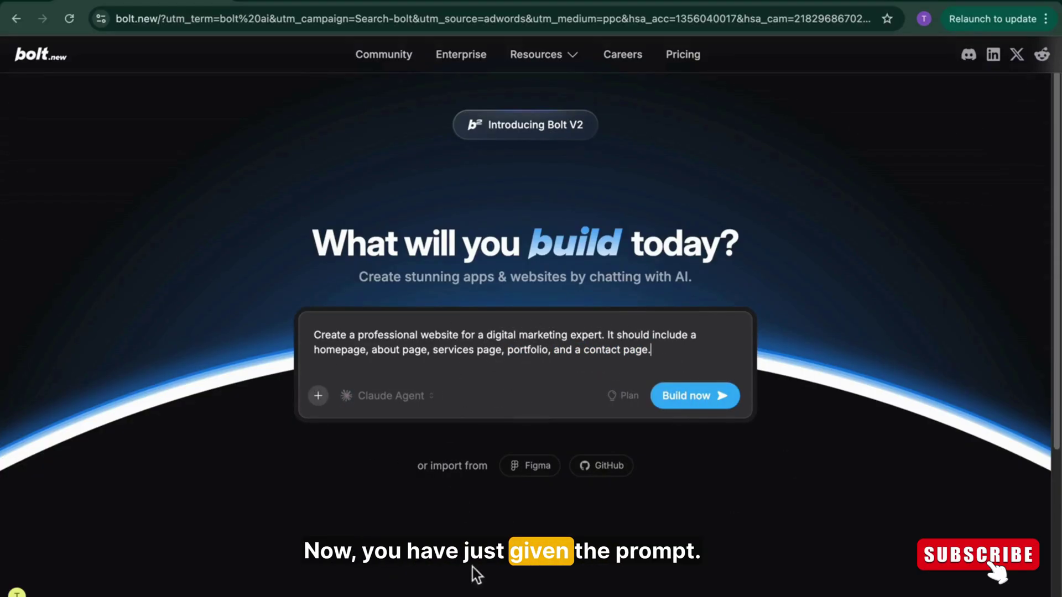
{"action": "left_click", "coordinate": [704, 398]}
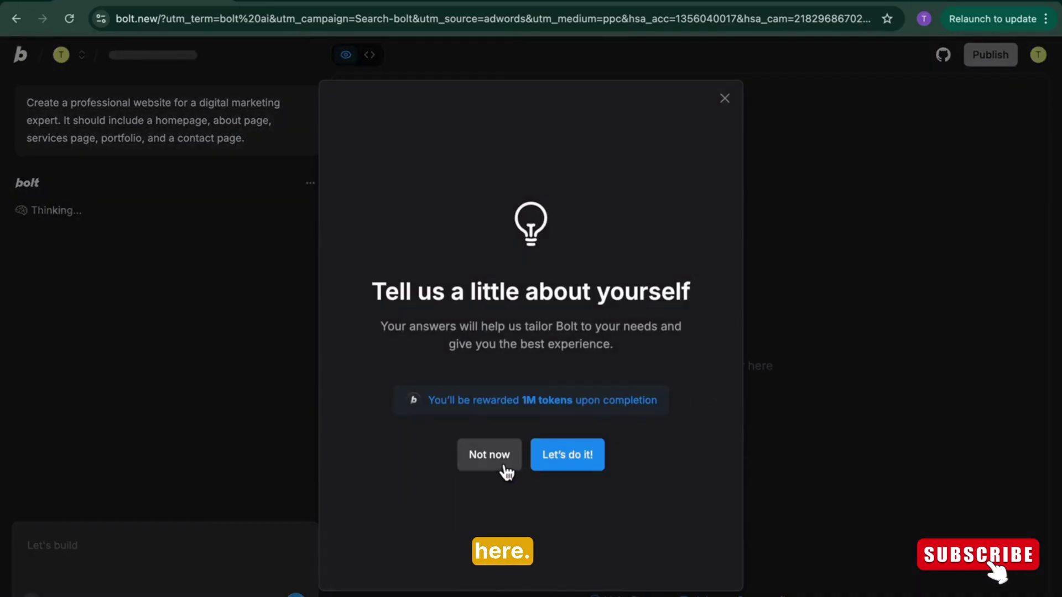
- Skip the 'Tell us a little about yourself' survey with Not now
{"action": "left_click", "coordinate": [504, 470]}
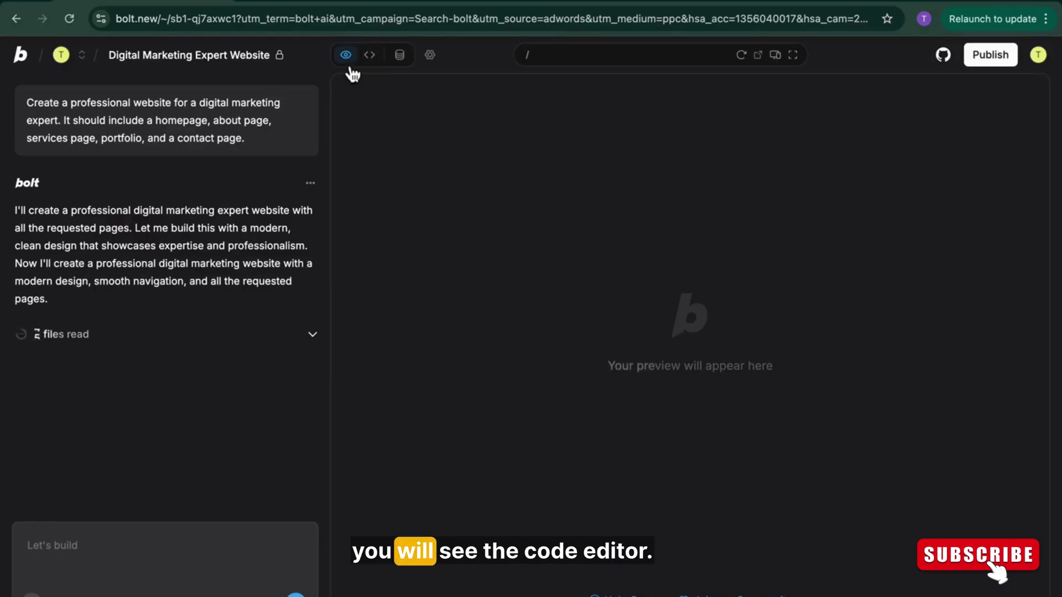
- Browse the generated files in .bolt, src and the config files in the Code view
{"action": "left_click", "coordinate": [379, 61]}
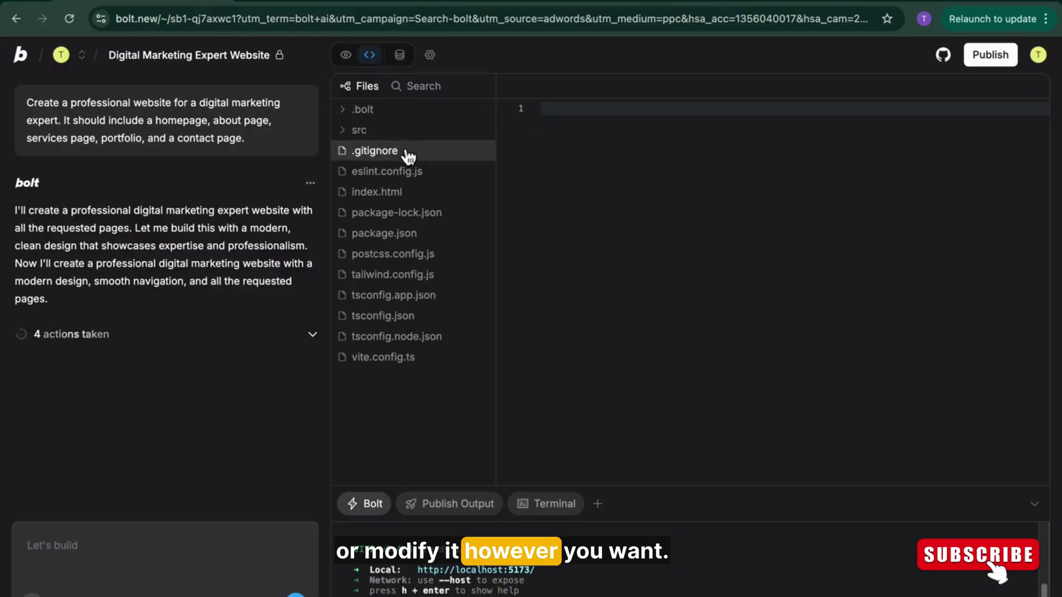
{"action": "left_click", "coordinate": [382, 110]}
{"action": "left_click", "coordinate": [379, 132]}
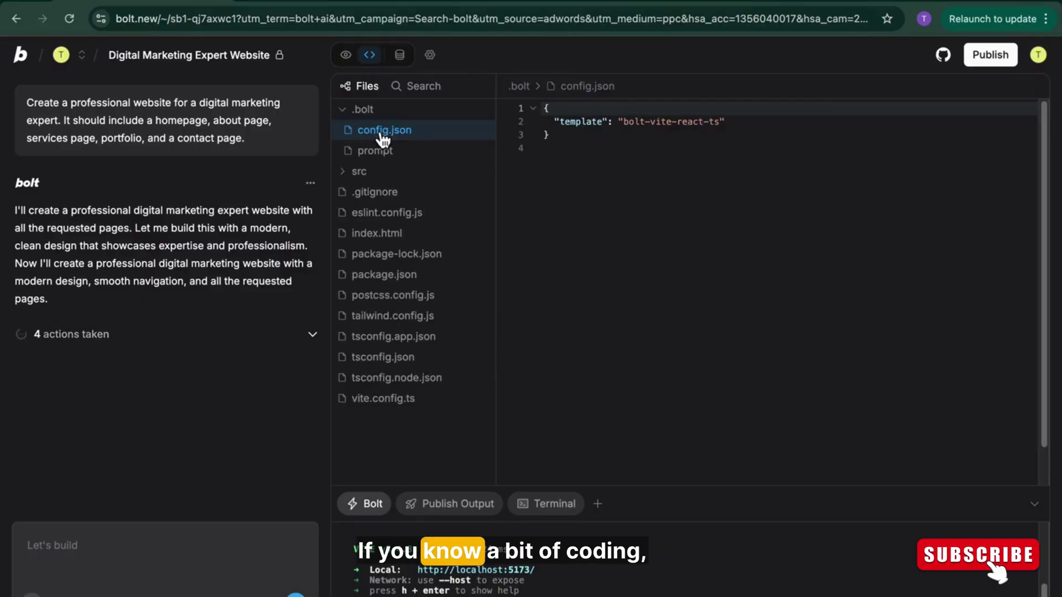
{"action": "left_click", "coordinate": [378, 150]}
{"action": "left_click", "coordinate": [359, 171]}
{"action": "left_click", "coordinate": [379, 213]}
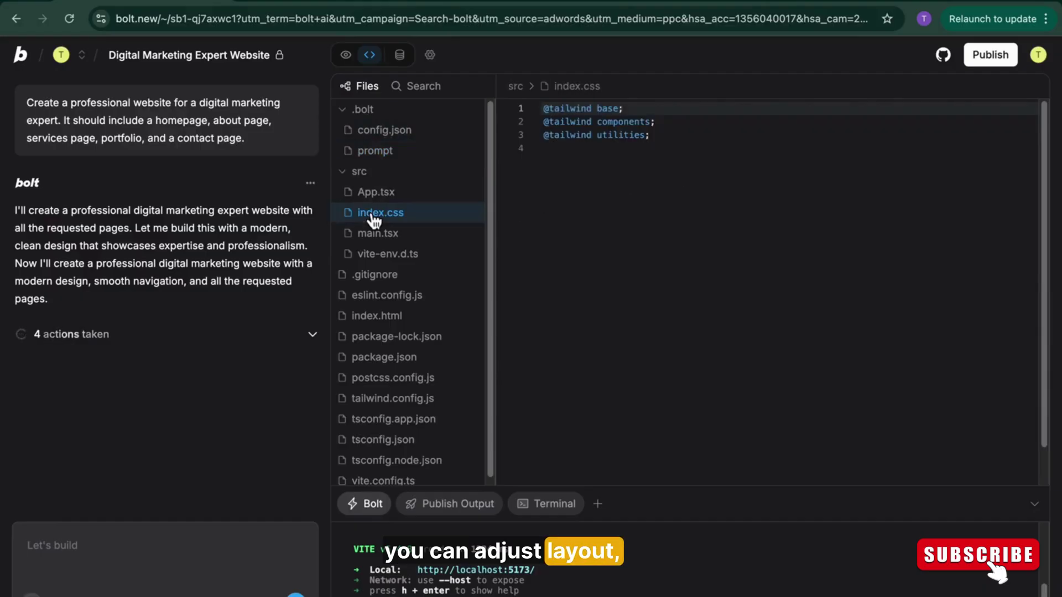
{"action": "left_click", "coordinate": [378, 233]}
{"action": "left_click", "coordinate": [377, 310]}
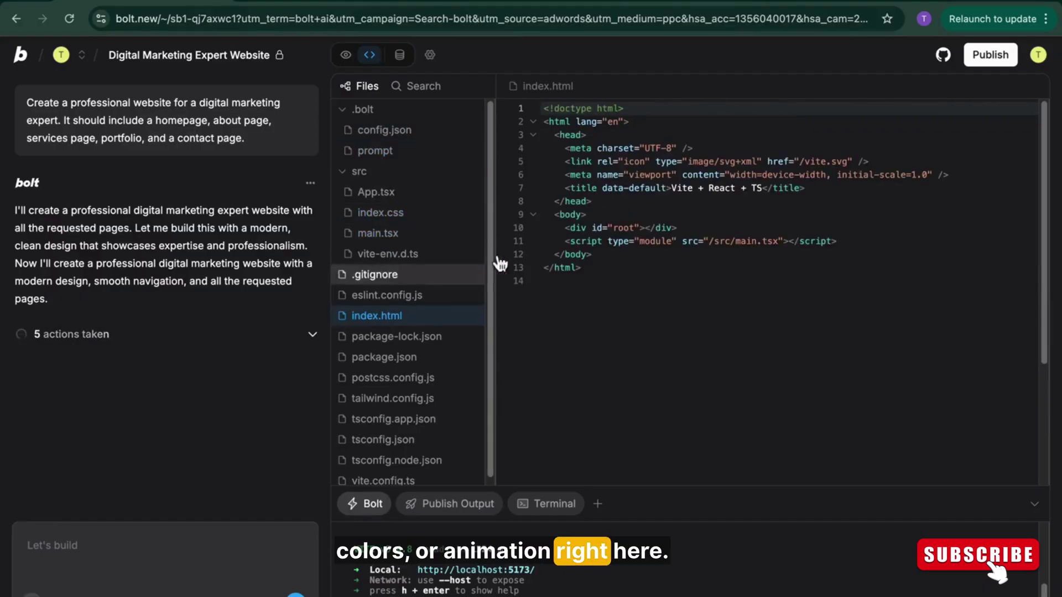
{"action": "scroll", "coordinate": [492, 234], "scroll_direction": "down", "scroll_amount": 1}
{"action": "left_click", "coordinate": [409, 393]}
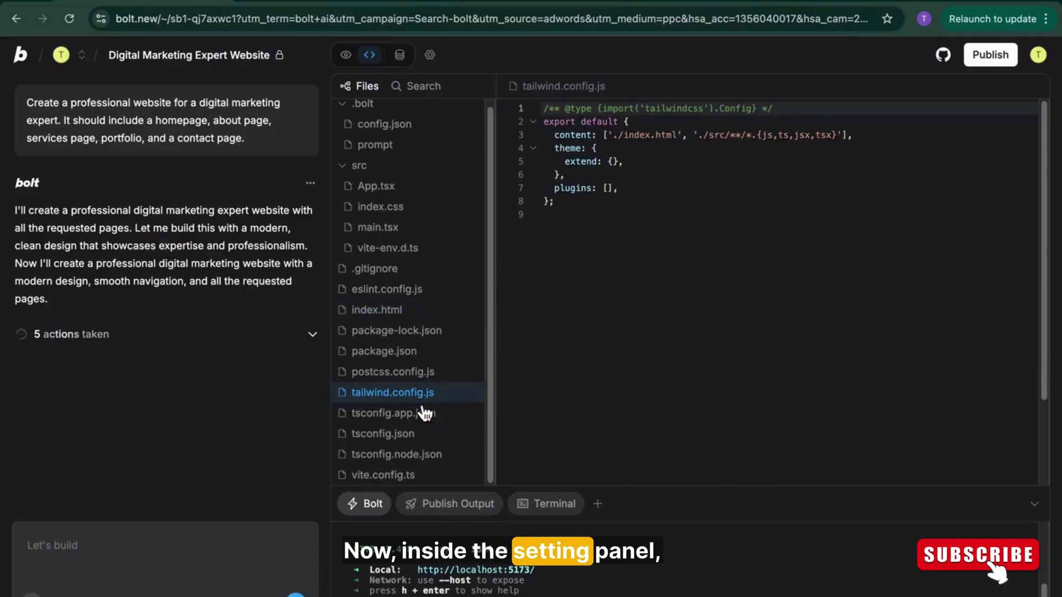
{"action": "left_click", "coordinate": [413, 414]}
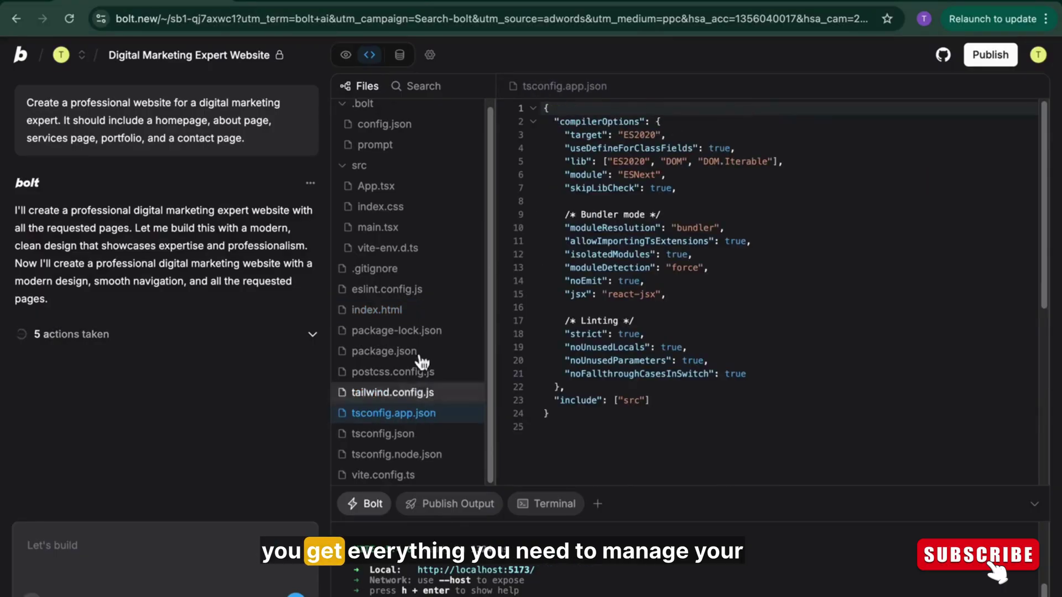
- Check the project settings menu and the list of actions Bolt took, then view the preview
{"action": "left_click", "coordinate": [430, 55]}
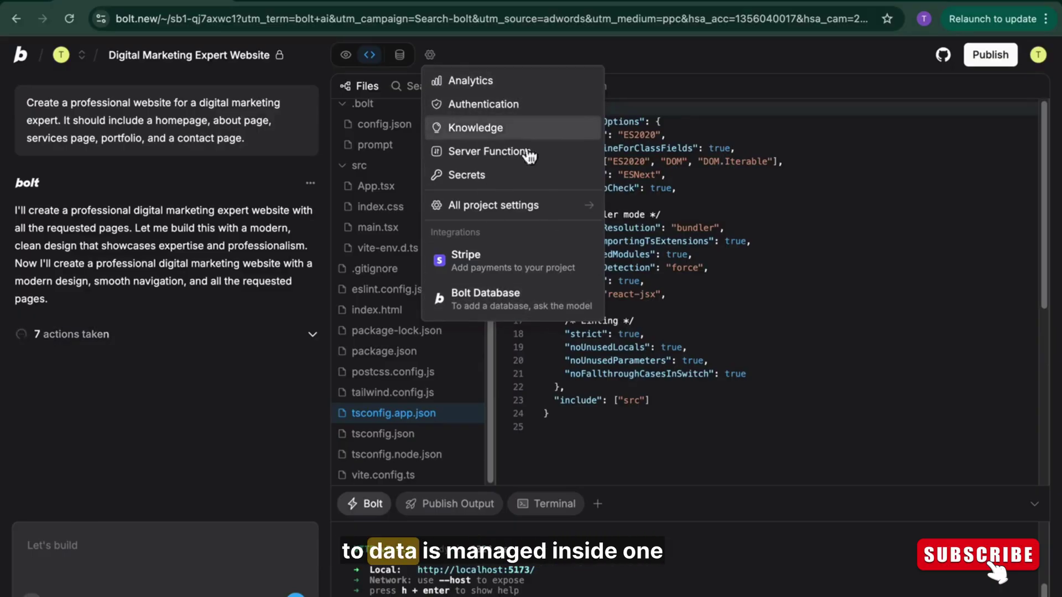
{"action": "left_click", "coordinate": [658, 65]}
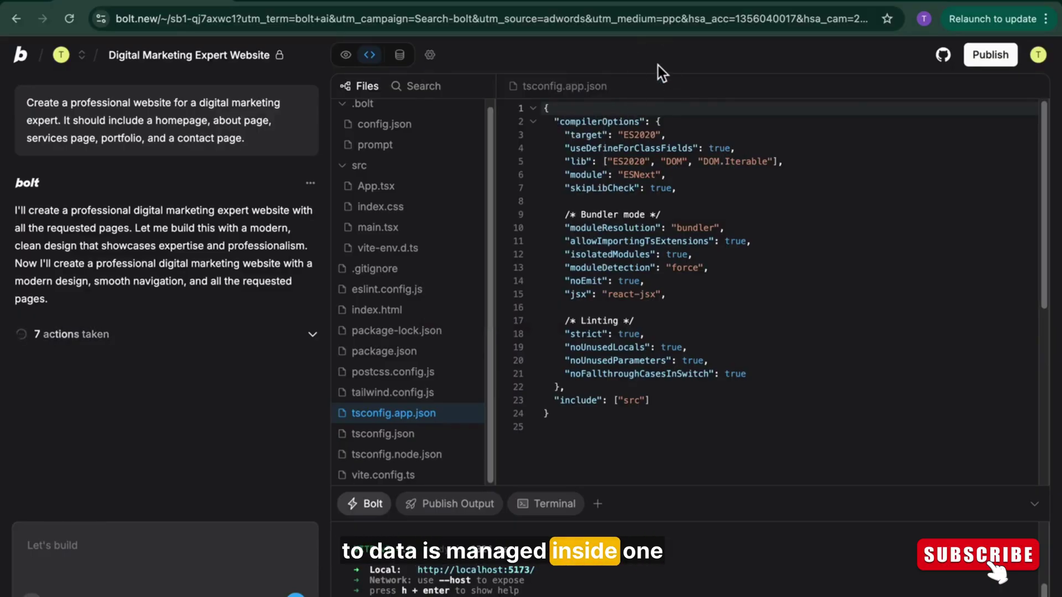
{"action": "left_click", "coordinate": [315, 335]}
{"action": "left_click", "coordinate": [346, 55]}
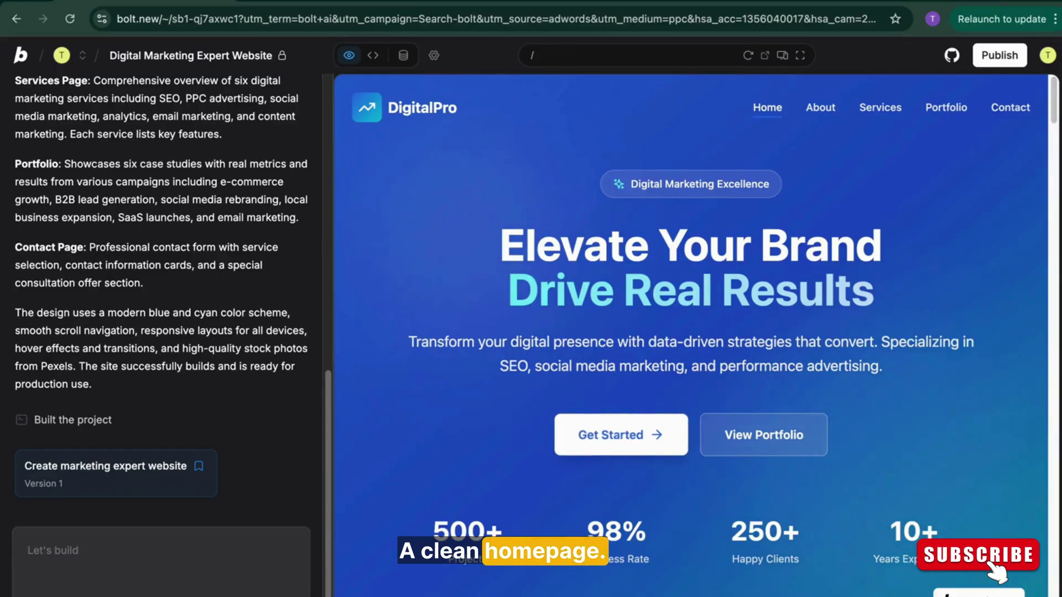
{"action": "scroll", "coordinate": [1046, 108], "scroll_direction": "down", "scroll_amount": 6}
{"action": "scroll", "coordinate": [1046, 108], "scroll_direction": "up", "scroll_amount": 6}
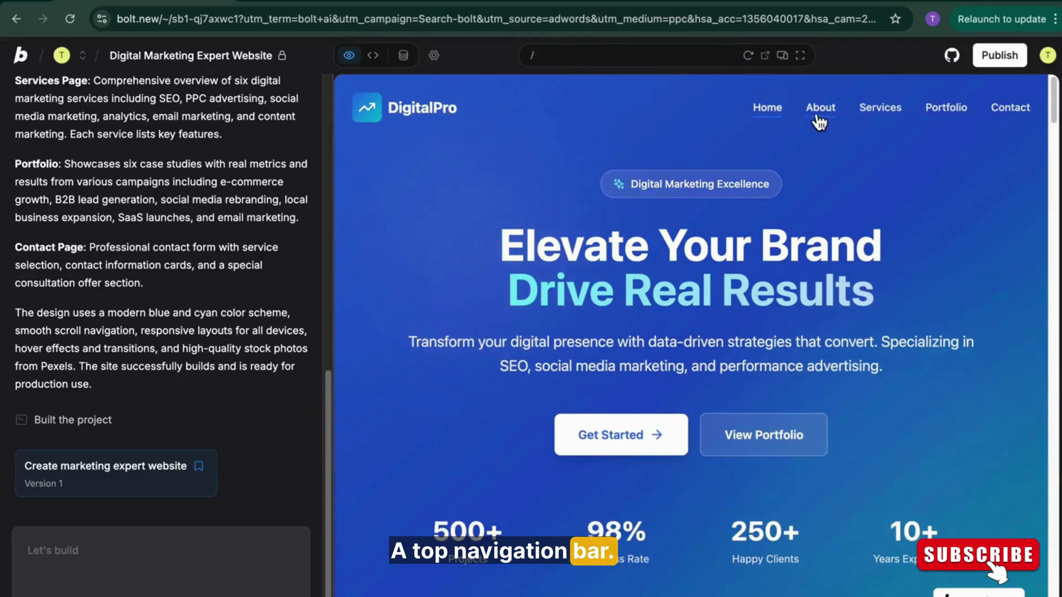
{"action": "left_click", "coordinate": [897, 112]}
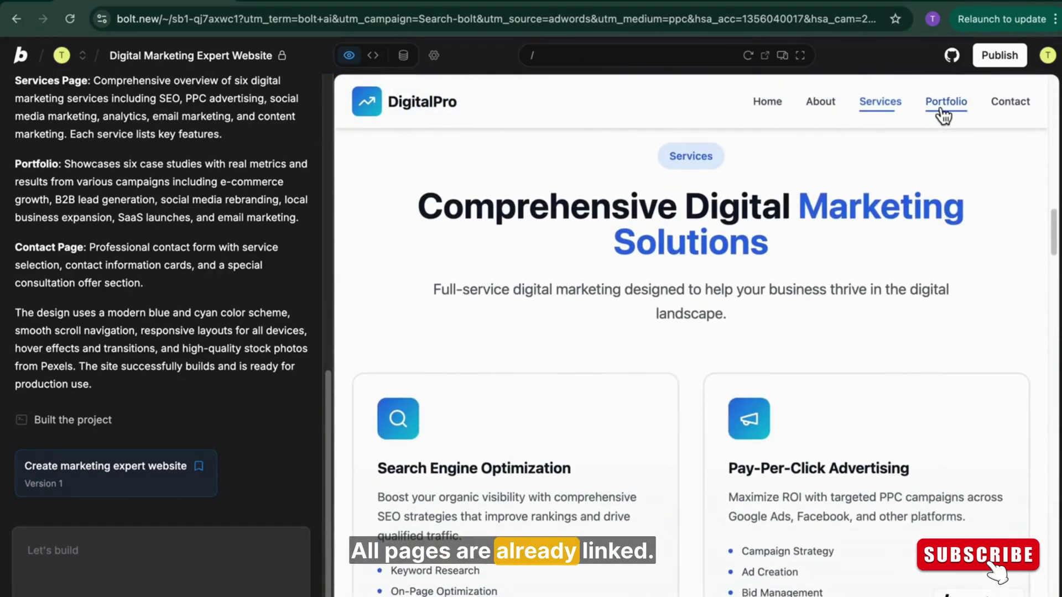
{"action": "left_click", "coordinate": [943, 111]}
{"action": "left_click", "coordinate": [781, 108]}
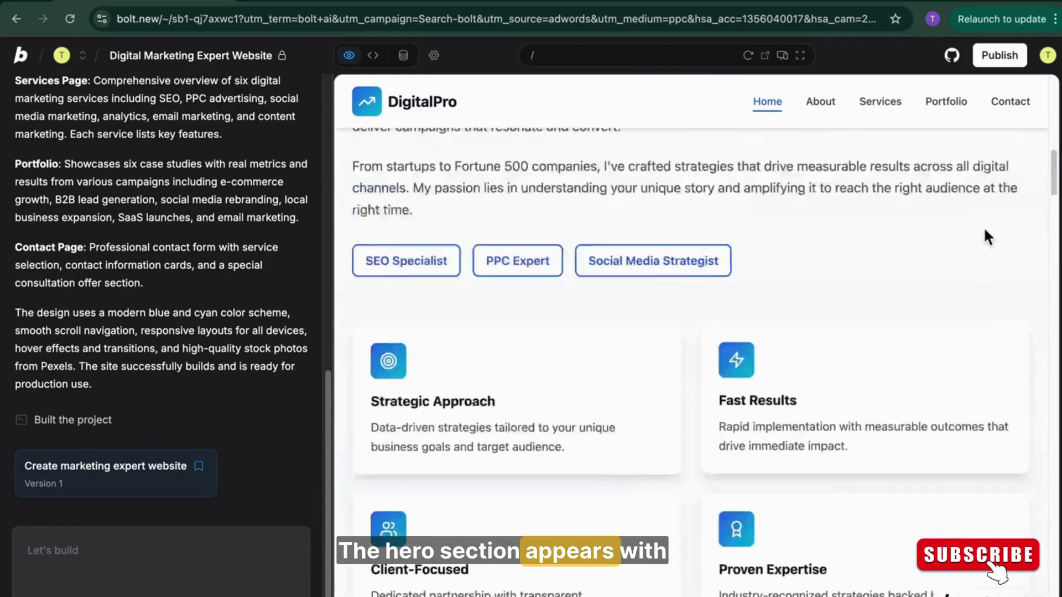
{"action": "left_click_drag", "start_coordinate": [528, 236], "coordinate": [888, 300]}
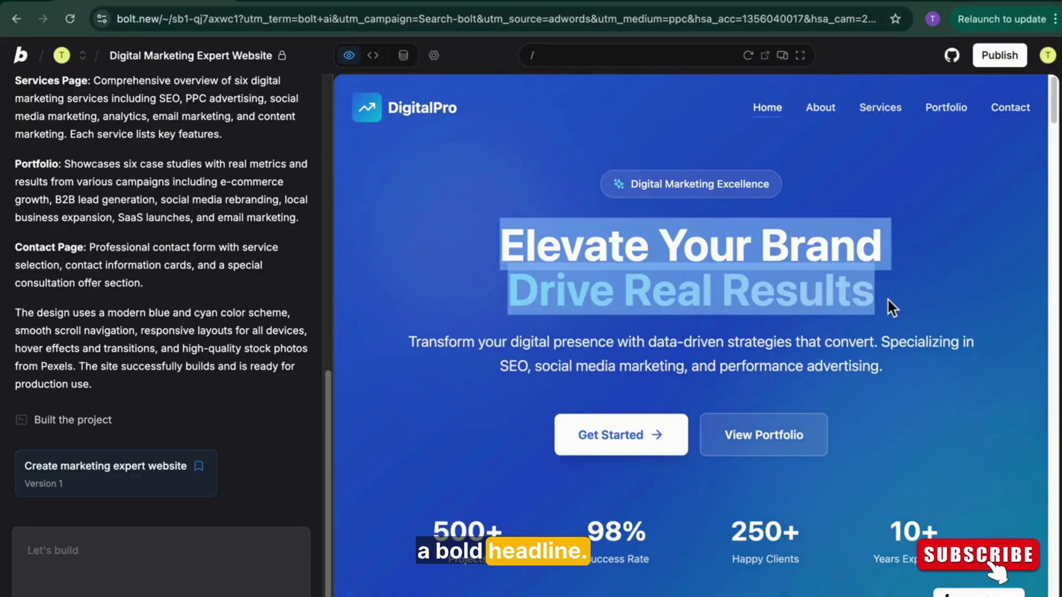
{"action": "left_click", "coordinate": [893, 113]}
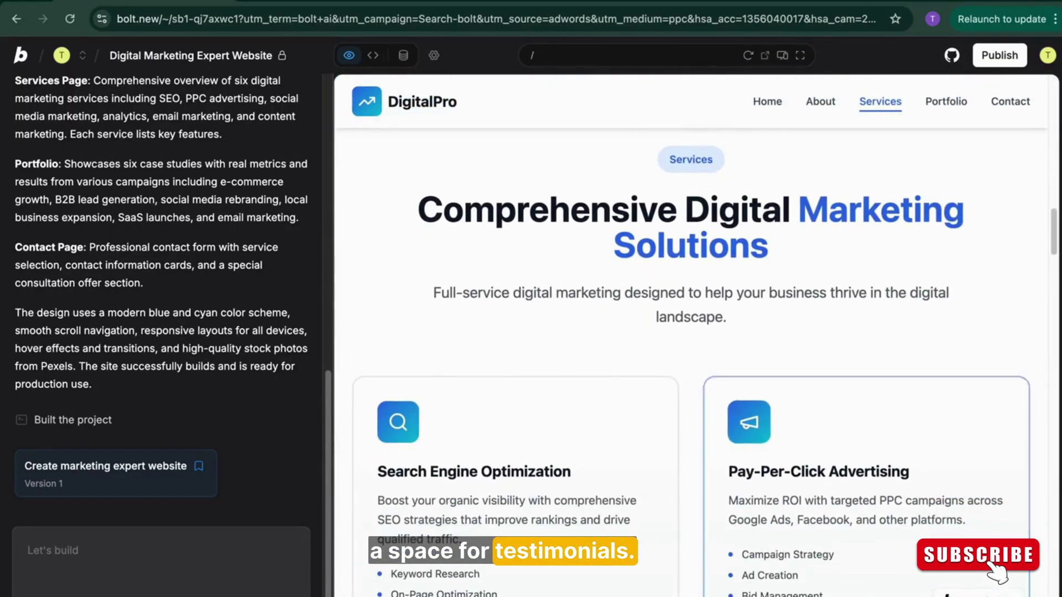
{"action": "left_click_drag", "start_coordinate": [1056, 238], "coordinate": [987, 493]}
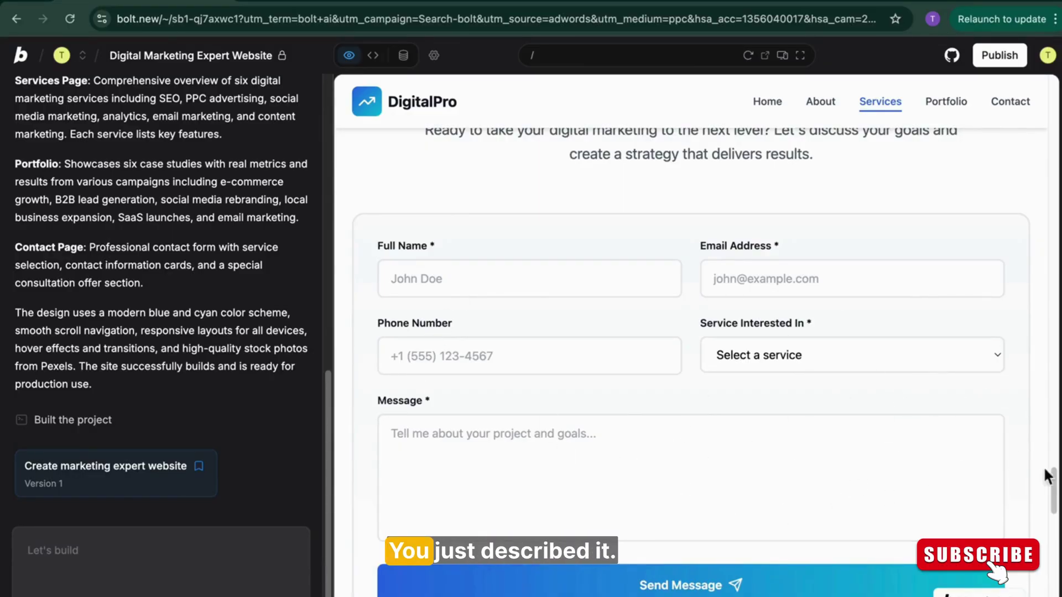
{"action": "left_click_drag", "start_coordinate": [1056, 503], "coordinate": [1057, 571]}
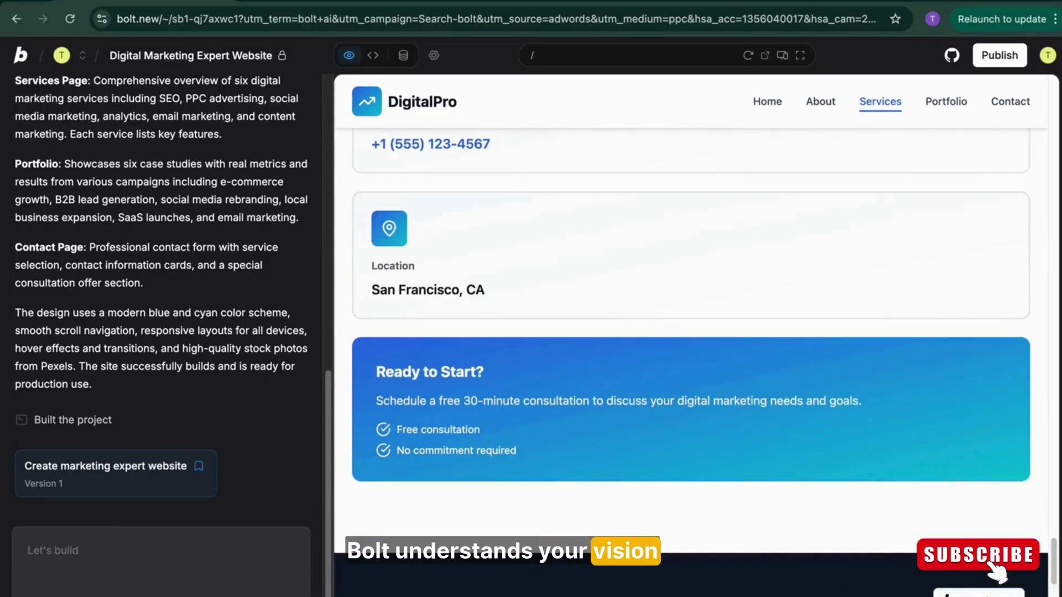
{"action": "left_click_drag", "start_coordinate": [1054, 578], "coordinate": [1055, 118]}
{"action": "left_click", "coordinate": [102, 548]}
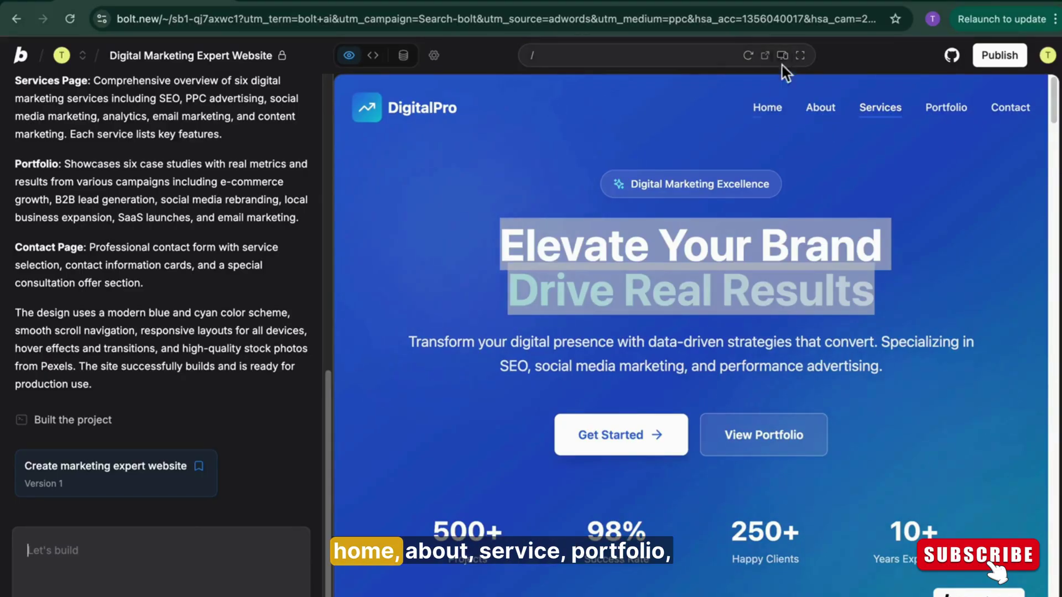
- Connect the standalone preview tab to the project and return to the Bolt editor
{"action": "left_click", "coordinate": [766, 57]}
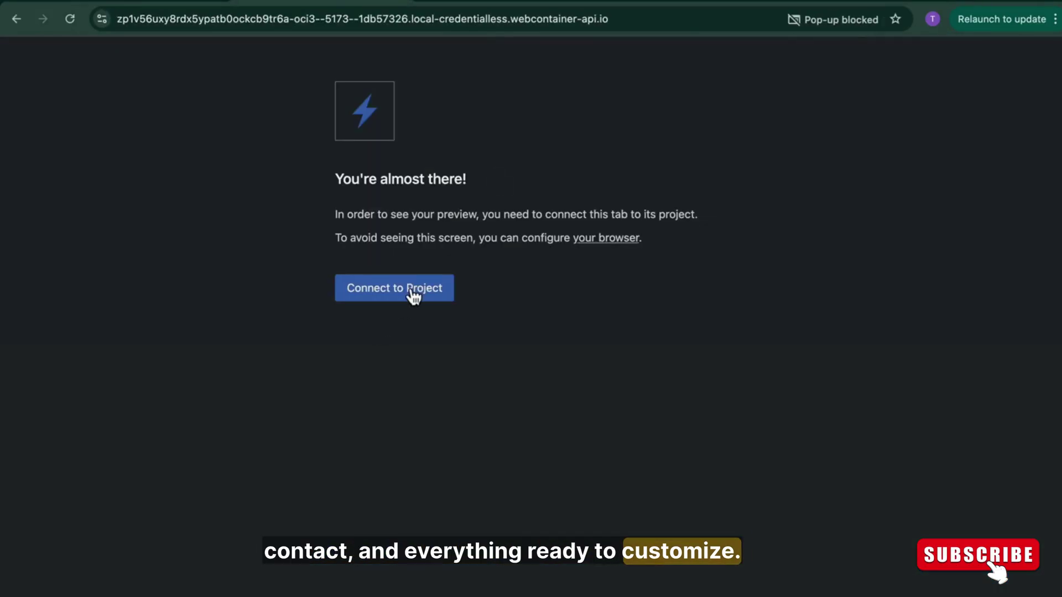
{"action": "left_click", "coordinate": [412, 294]}
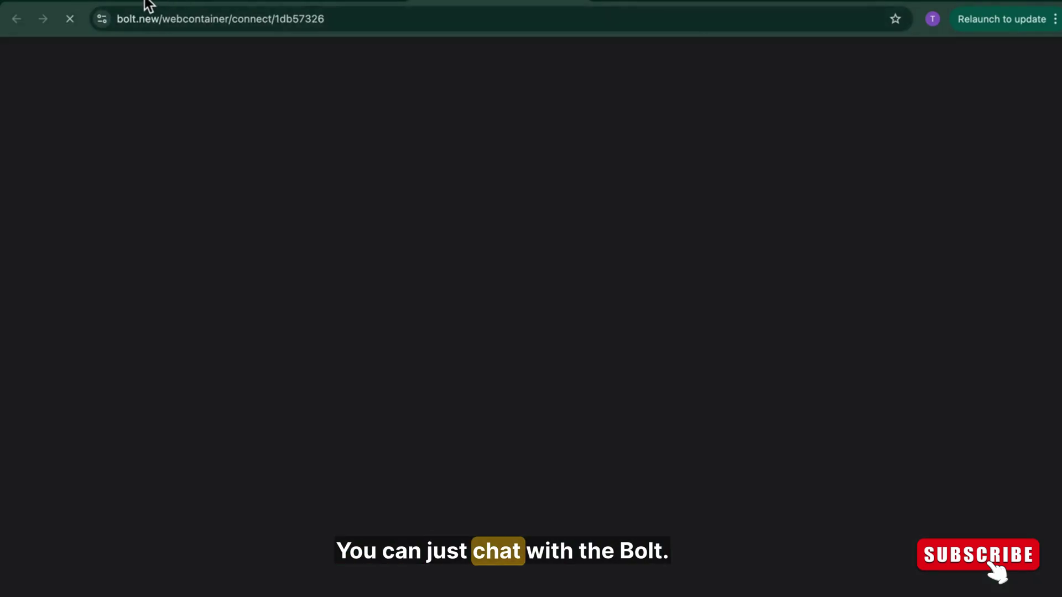
{"action": "left_click", "coordinate": [149, 4]}
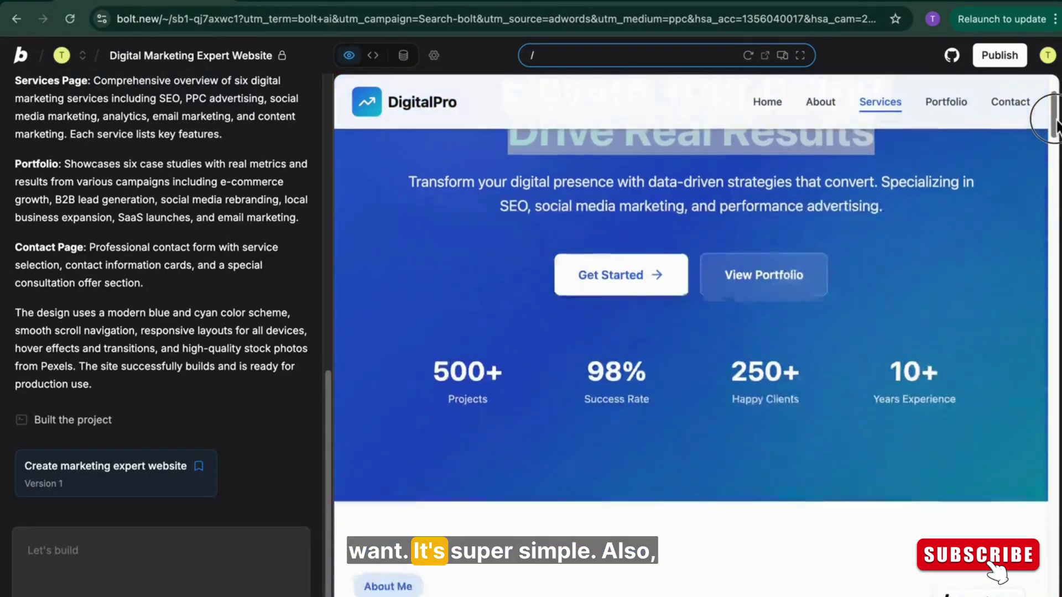
{"action": "left_click_drag", "start_coordinate": [1053, 101], "coordinate": [1056, 142]}
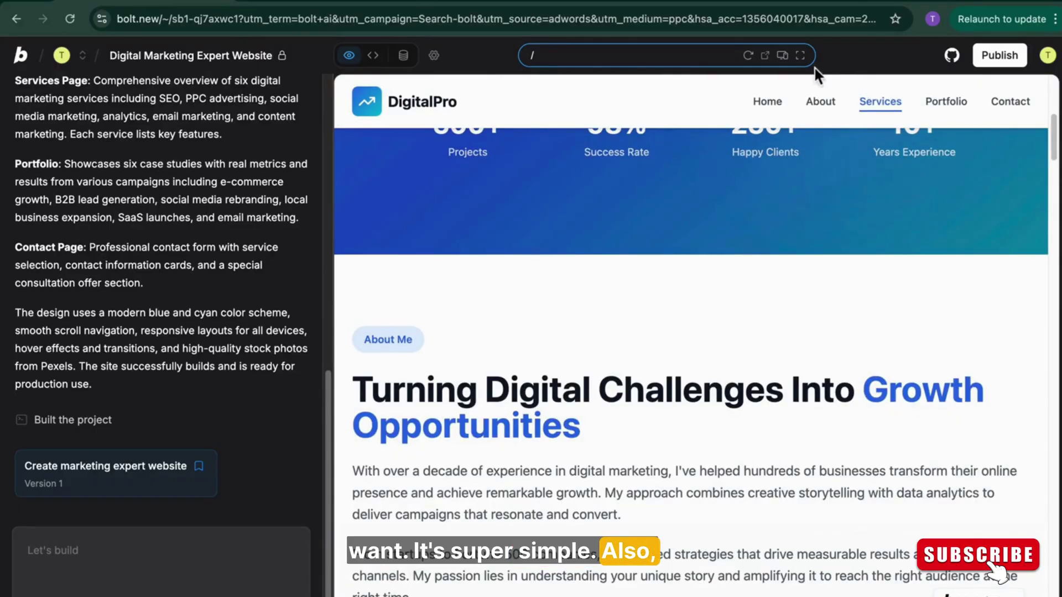
- Show the DigitalPro preview full-screen and scroll from the hero down to the footer
{"action": "left_click", "coordinate": [800, 55]}
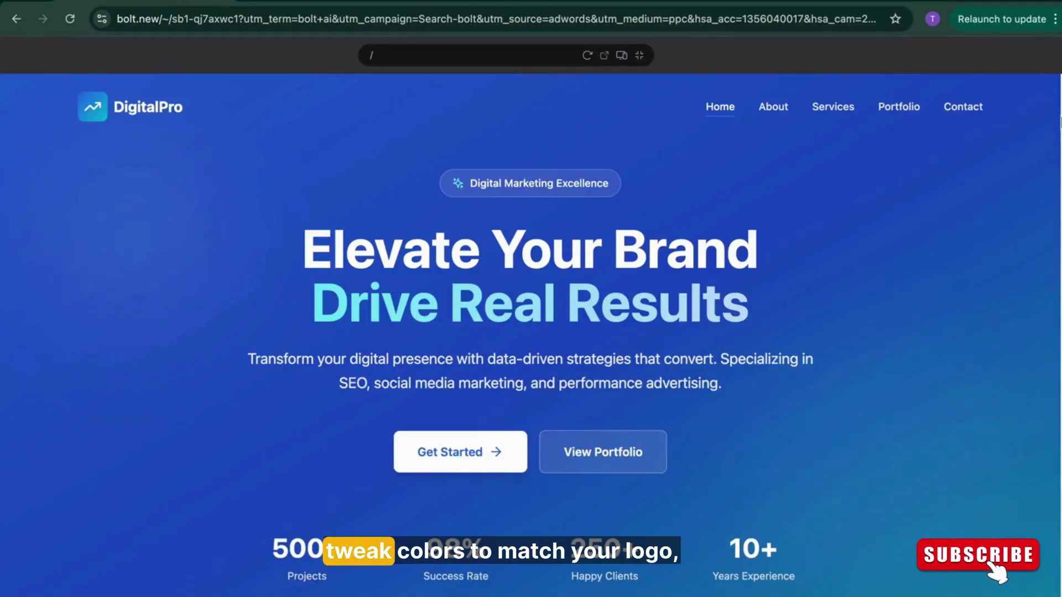
{"action": "left_click_drag", "start_coordinate": [1051, 113], "coordinate": [1055, 182]}
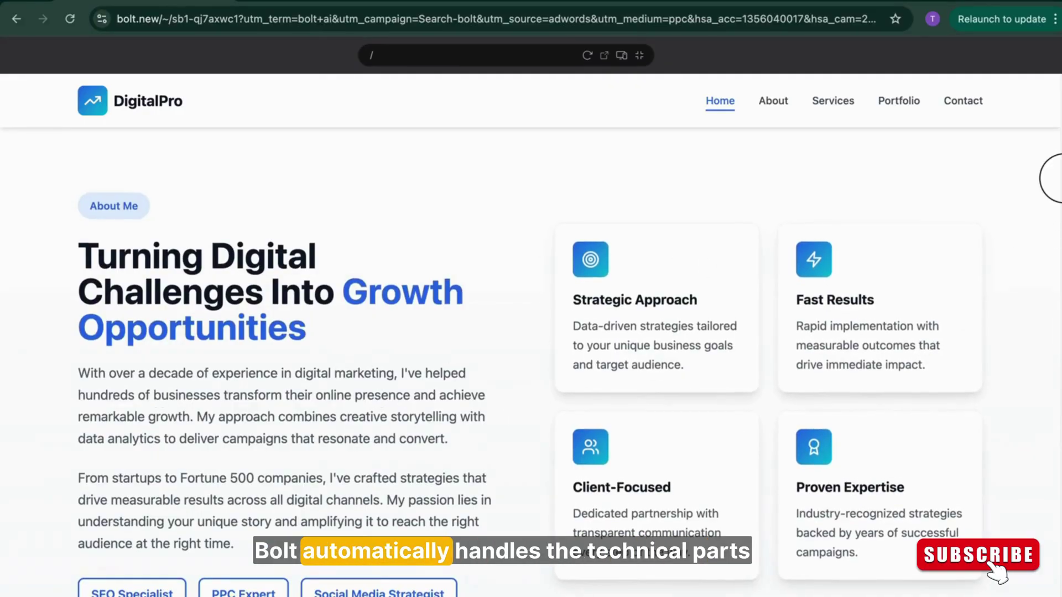
{"action": "left_click_drag", "start_coordinate": [1050, 178], "coordinate": [1051, 197]}
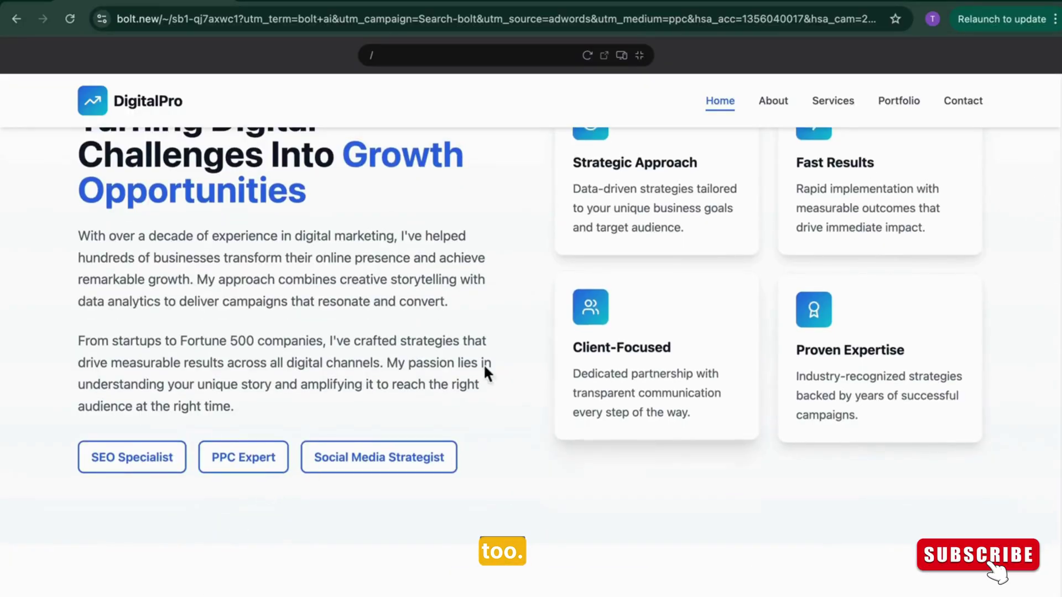
{"action": "left_click_drag", "start_coordinate": [1051, 202], "coordinate": [1049, 371]}
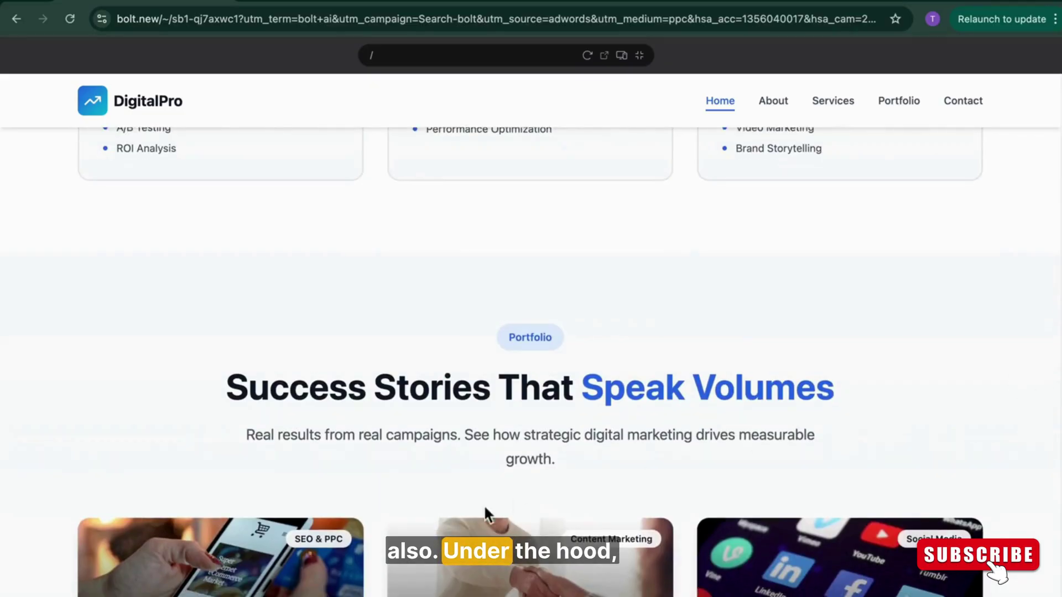
{"action": "left_click_drag", "start_coordinate": [1052, 309], "coordinate": [1052, 367]}
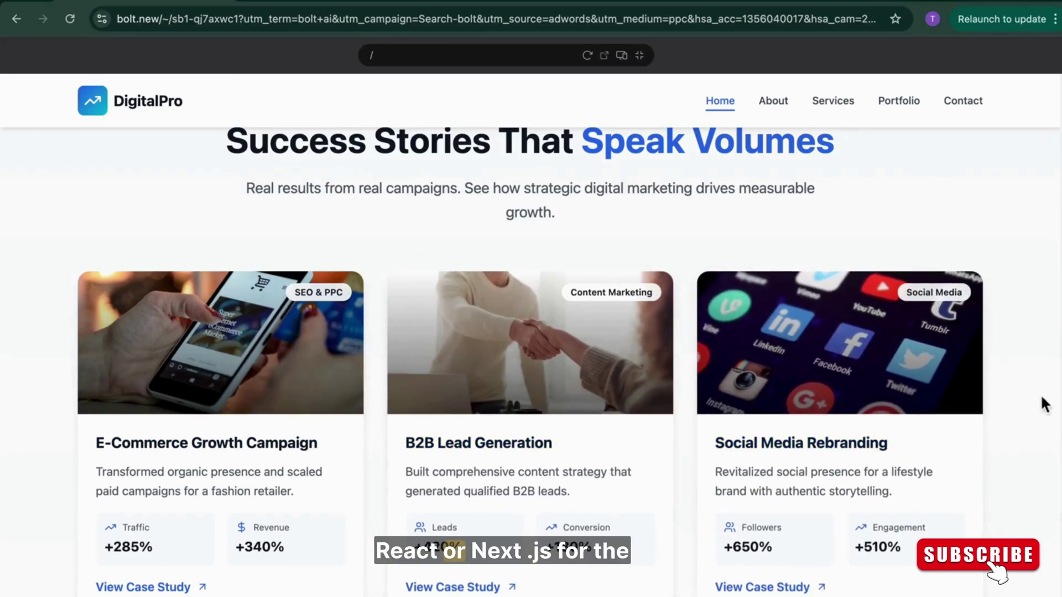
{"action": "scroll", "coordinate": [1052, 369], "scroll_direction": "down", "scroll_amount": 3}
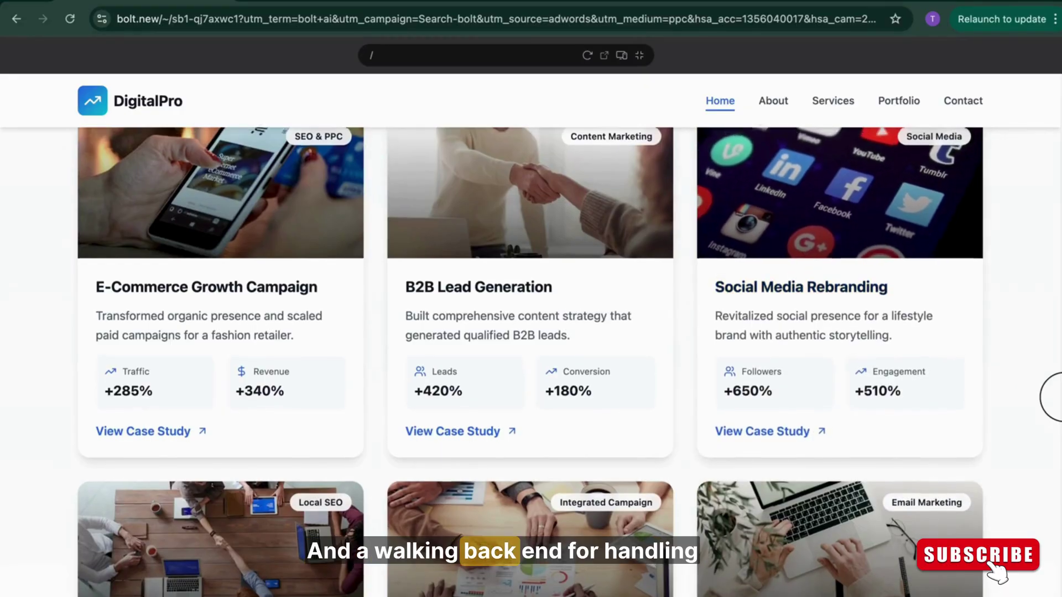
{"action": "scroll", "coordinate": [1054, 421], "scroll_direction": "down", "scroll_amount": 5}
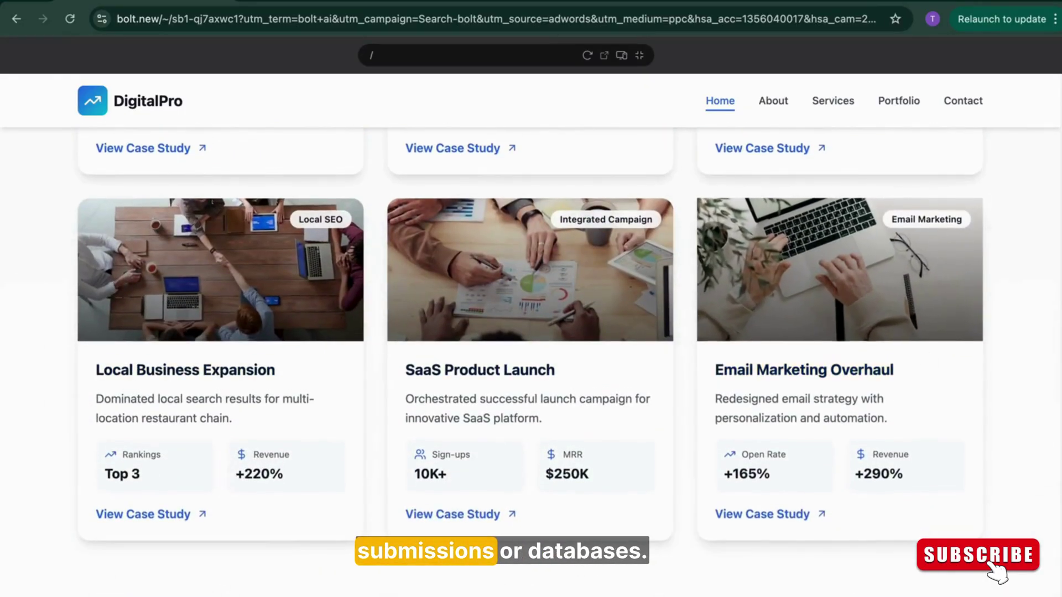
{"action": "scroll", "coordinate": [1050, 442], "scroll_direction": "down", "scroll_amount": 10}
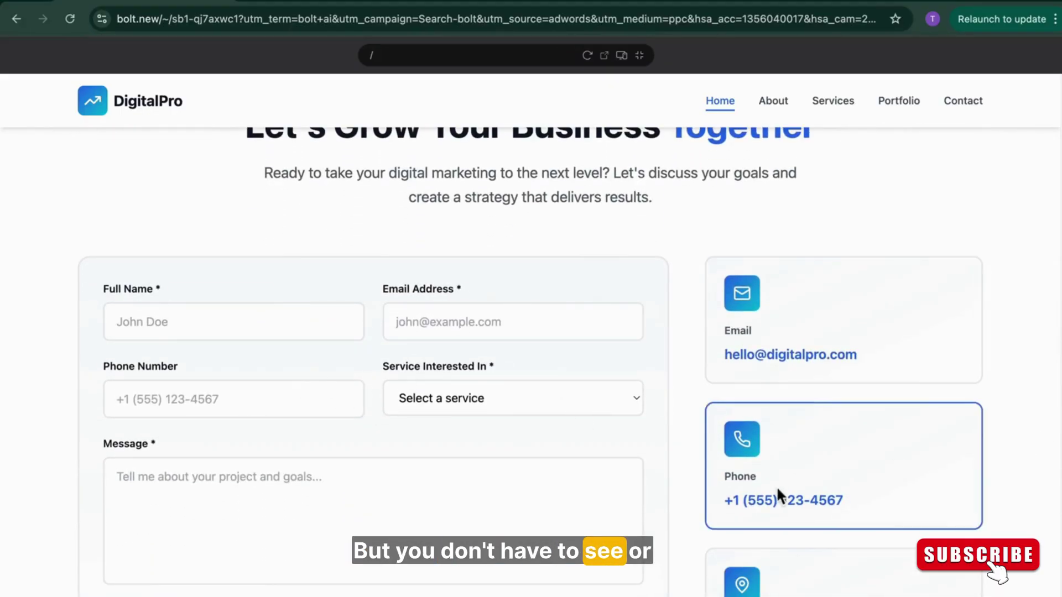
{"action": "scroll", "coordinate": [559, 413], "scroll_direction": "down", "scroll_amount": 11}
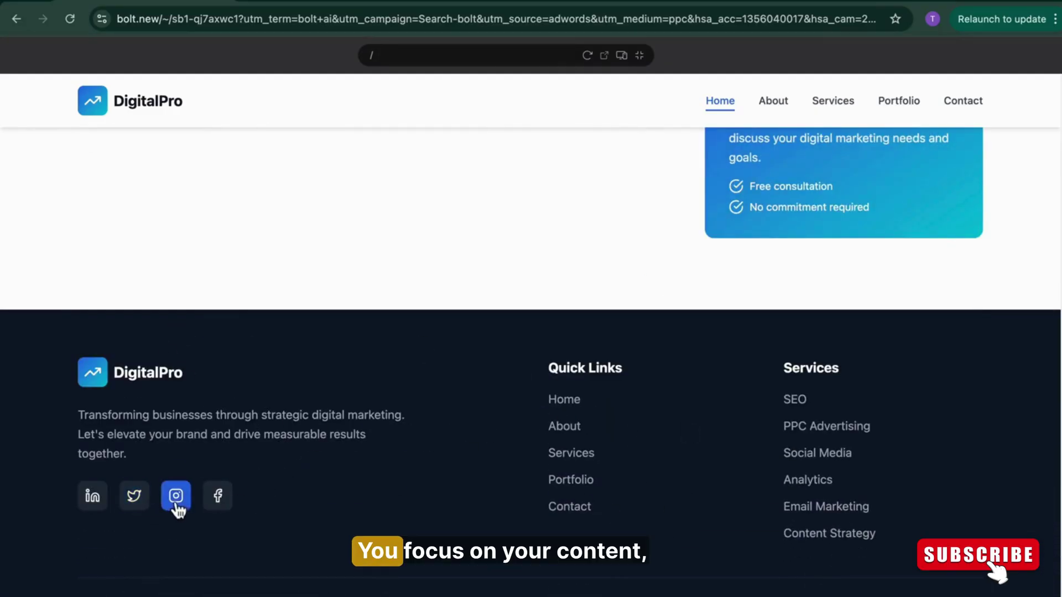
- Return to the top of the homepage, then tour the About and Services sections
{"action": "left_click", "coordinate": [575, 407]}
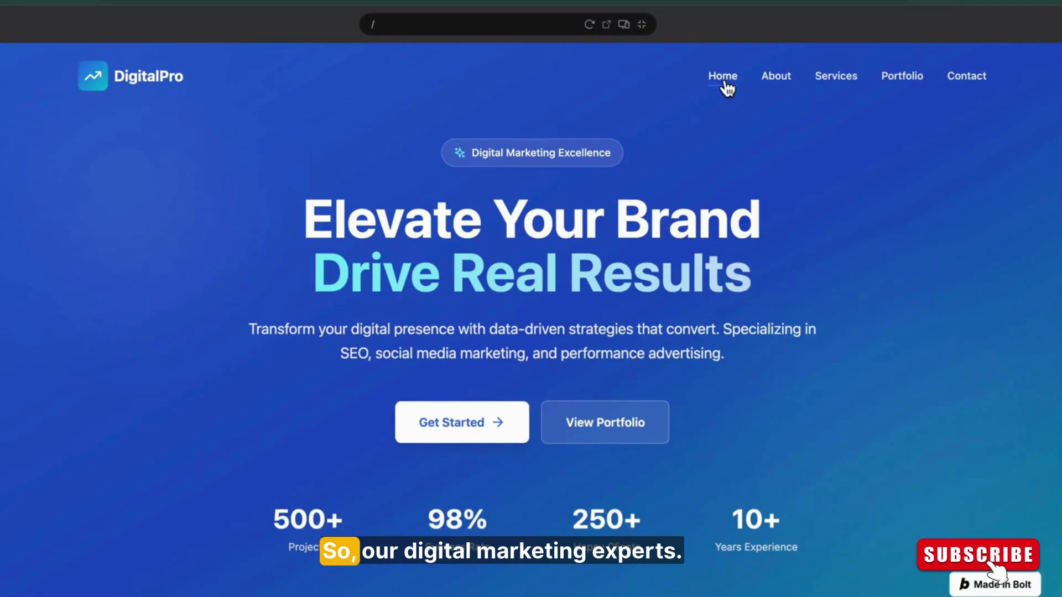
{"action": "left_click_drag", "start_coordinate": [376, 218], "coordinate": [702, 441]}
{"action": "left_click", "coordinate": [720, 433]}
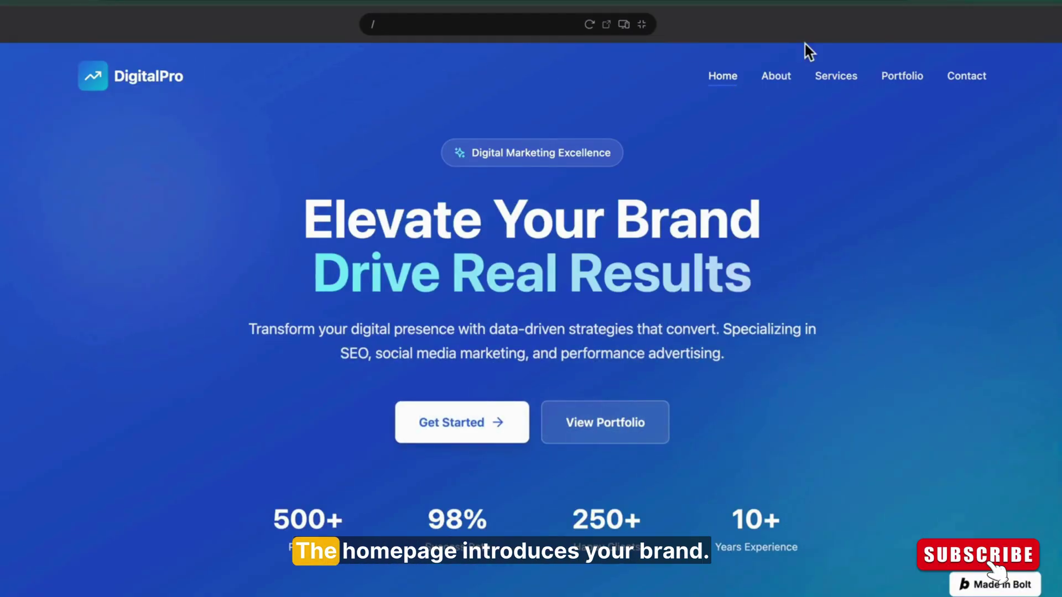
{"action": "left_click", "coordinate": [788, 83]}
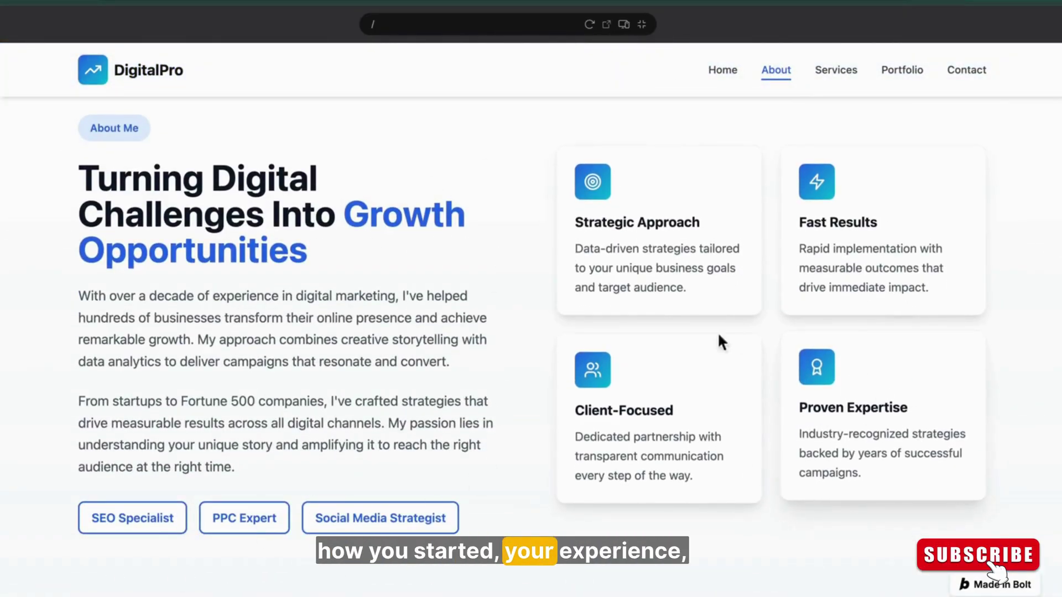
{"action": "left_click", "coordinate": [834, 78]}
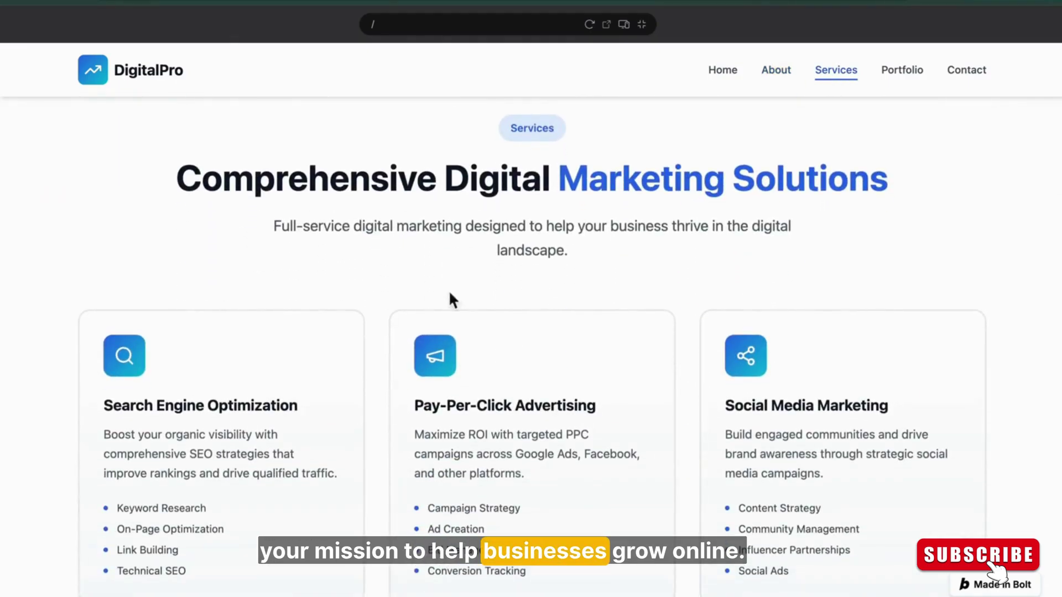
{"action": "scroll", "coordinate": [609, 452], "scroll_direction": "down", "scroll_amount": 3}
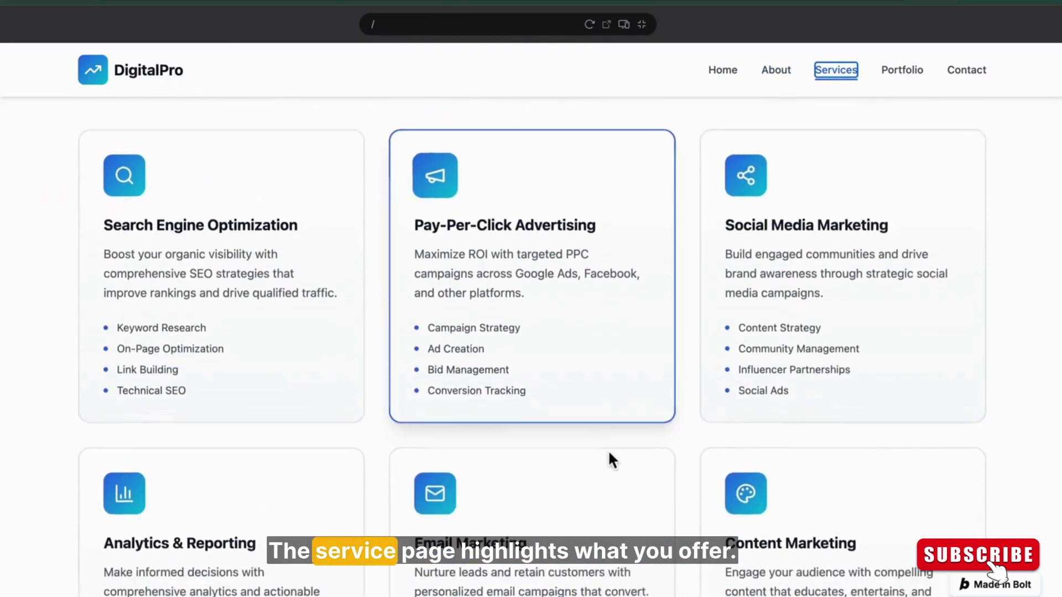
{"action": "scroll", "coordinate": [609, 454], "scroll_direction": "down", "scroll_amount": 7}
{"action": "scroll", "coordinate": [609, 453], "scroll_direction": "up", "scroll_amount": 2}
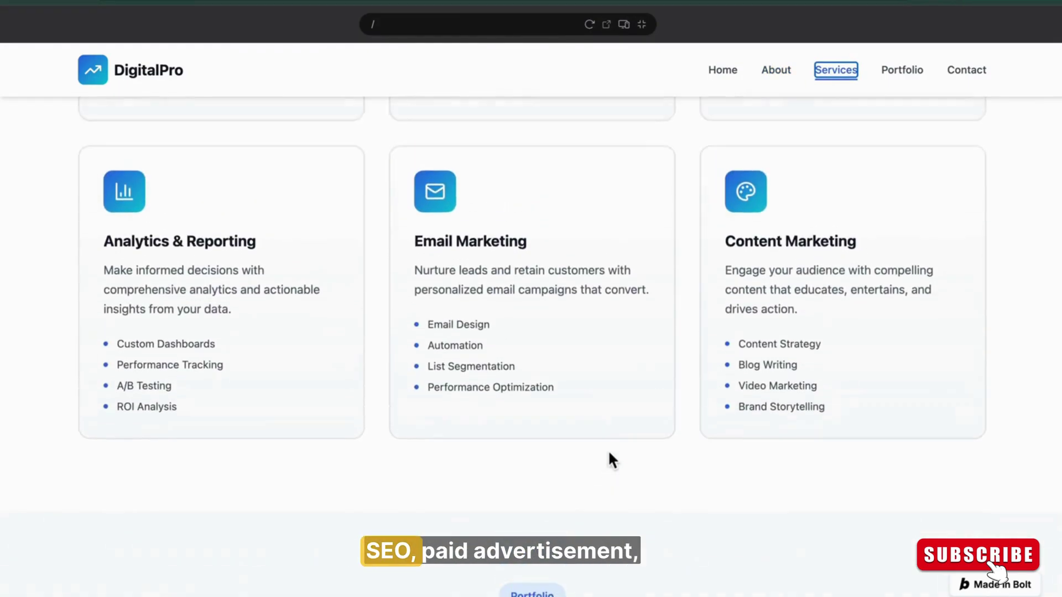
{"action": "scroll", "coordinate": [608, 461], "scroll_direction": "up", "scroll_amount": 3}
{"action": "scroll", "coordinate": [608, 461], "scroll_direction": "down", "scroll_amount": 1}
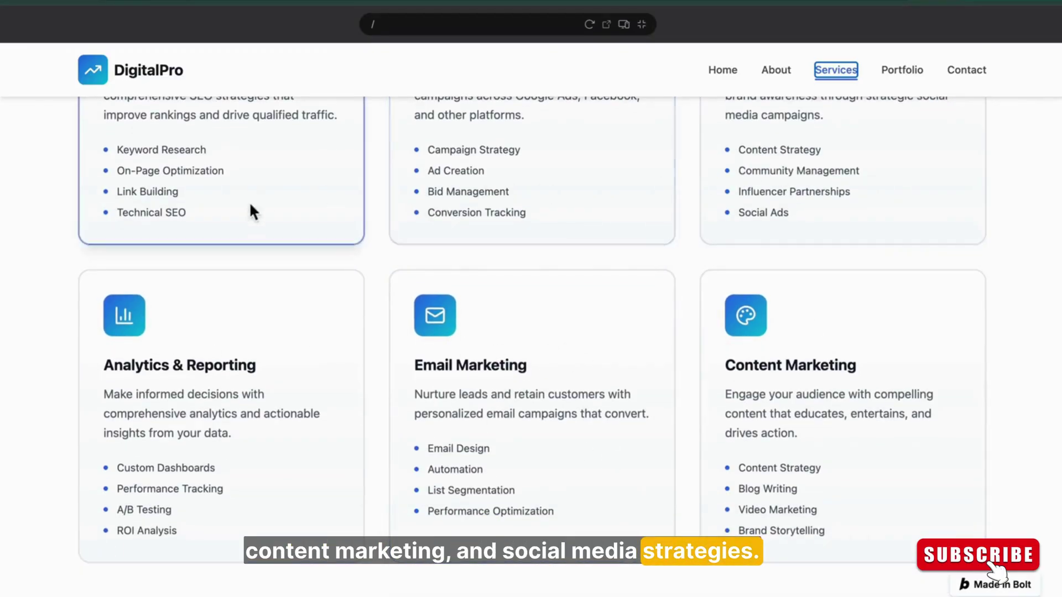
- Scroll through the Portfolio section, then jump to the Contact section
{"action": "left_click", "coordinate": [910, 81]}
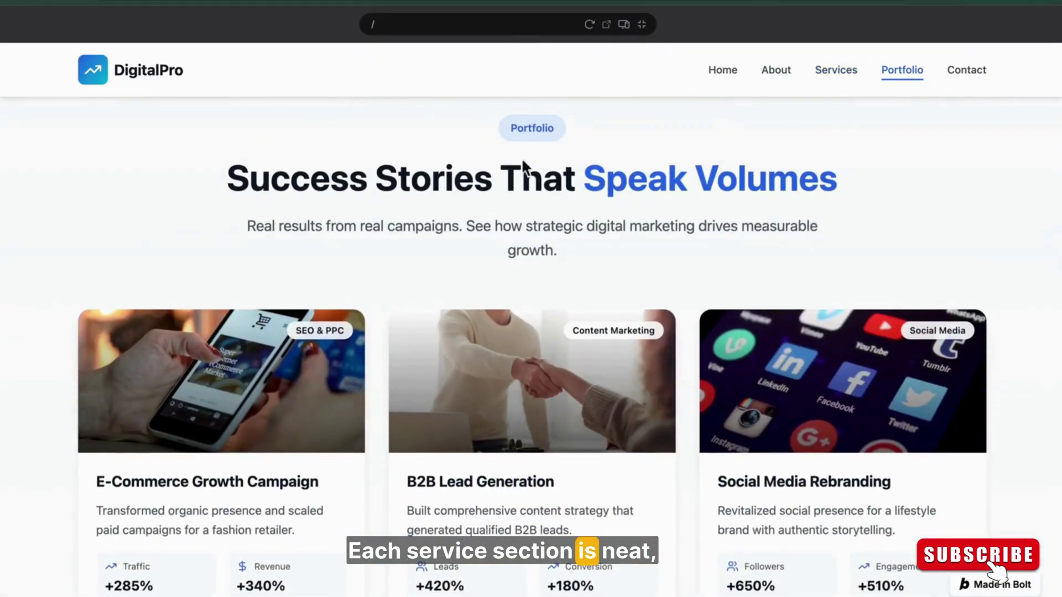
{"action": "scroll", "coordinate": [600, 351], "scroll_direction": "down", "scroll_amount": 2}
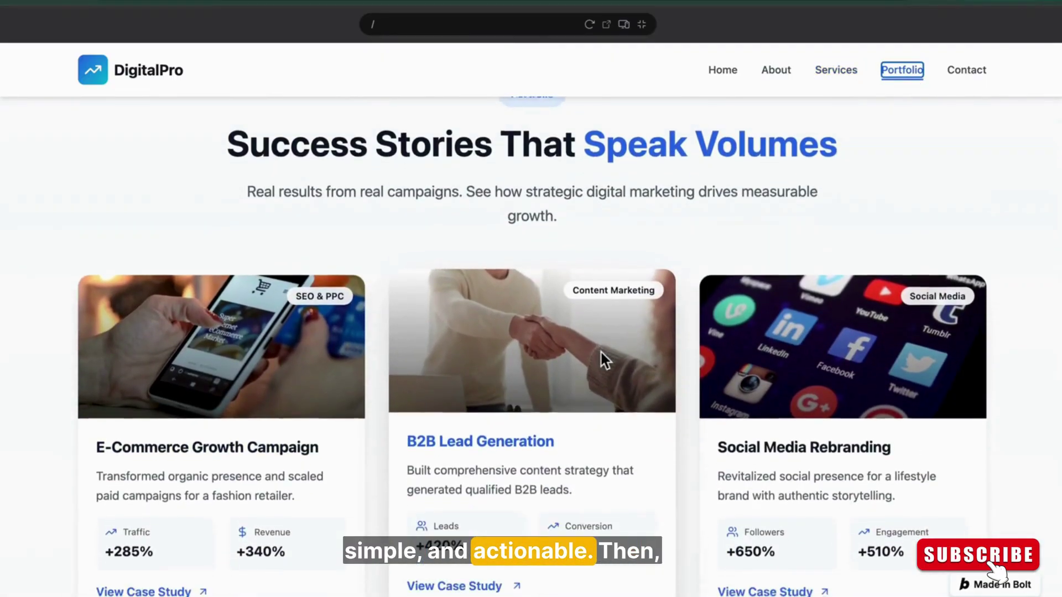
{"action": "scroll", "coordinate": [602, 352], "scroll_direction": "down", "scroll_amount": 3}
{"action": "scroll", "coordinate": [600, 352], "scroll_direction": "down", "scroll_amount": 3}
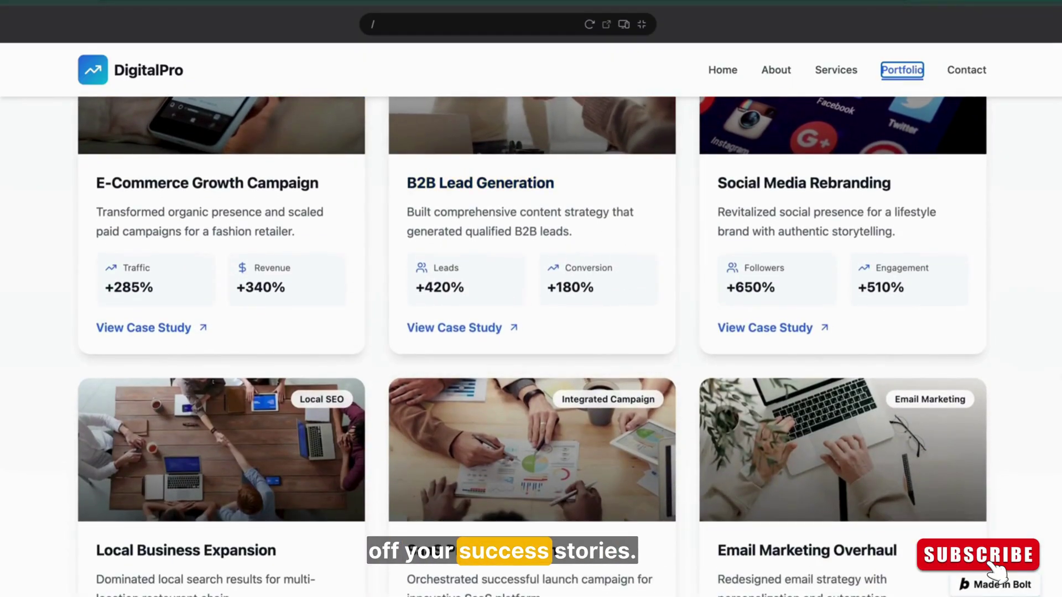
{"action": "scroll", "coordinate": [1050, 371], "scroll_direction": "up", "scroll_amount": 5}
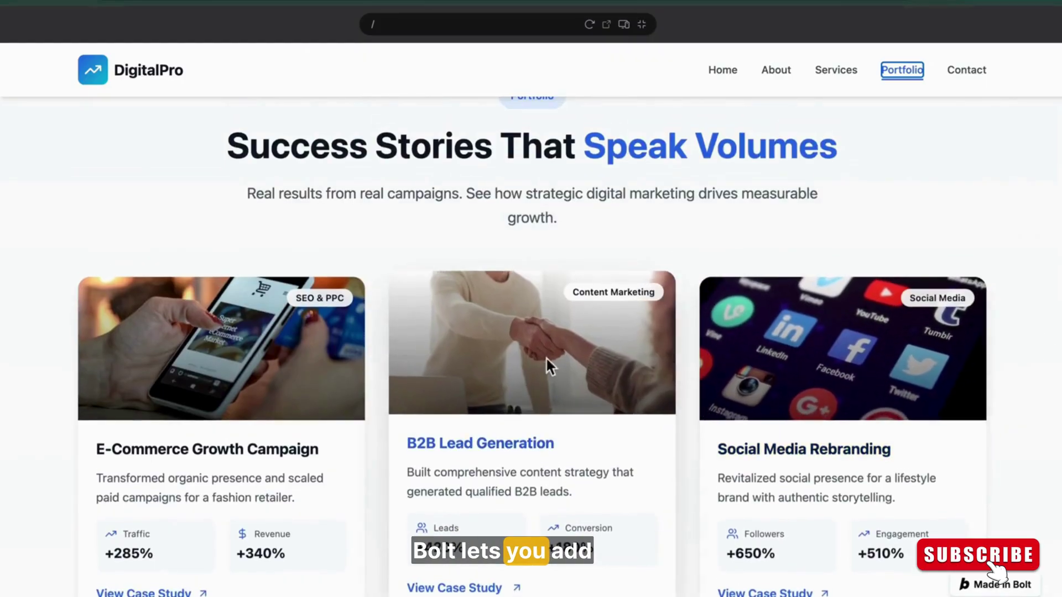
{"action": "scroll", "coordinate": [300, 359], "scroll_direction": "down", "scroll_amount": 3}
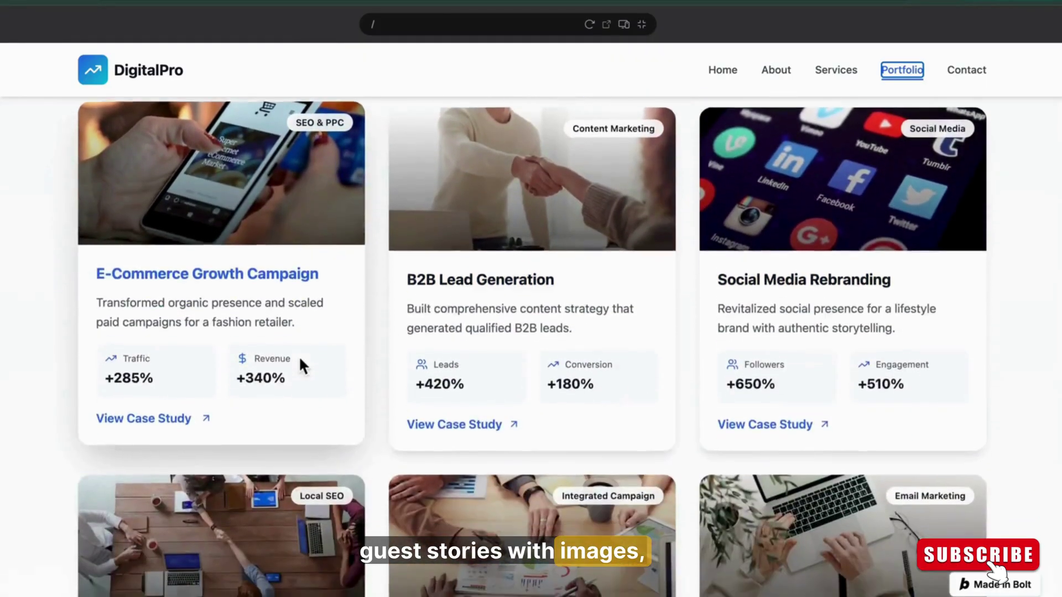
{"action": "scroll", "coordinate": [300, 359], "scroll_direction": "down", "scroll_amount": 4}
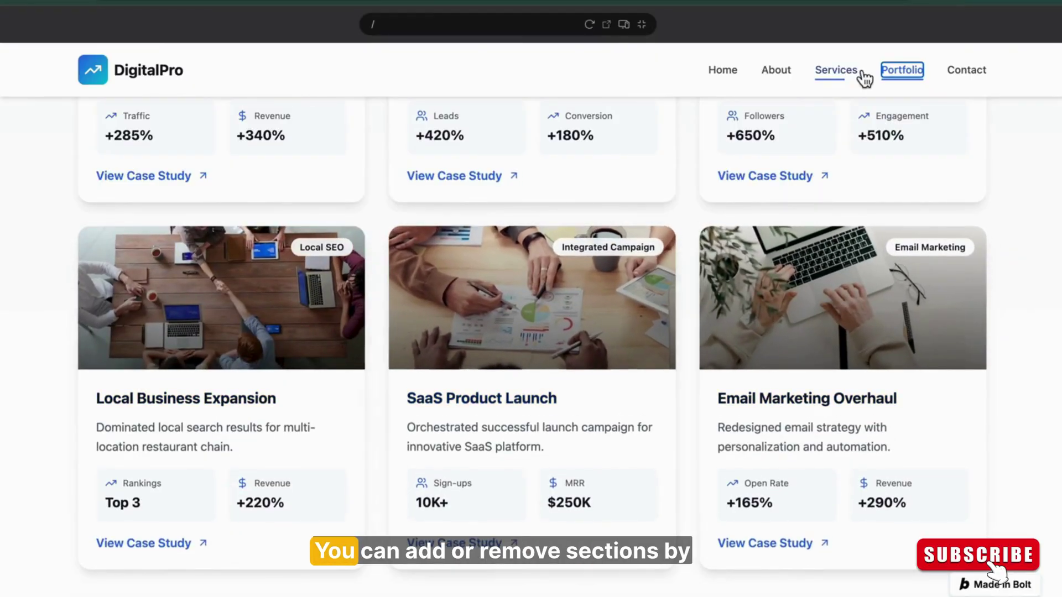
{"action": "left_click", "coordinate": [967, 73]}
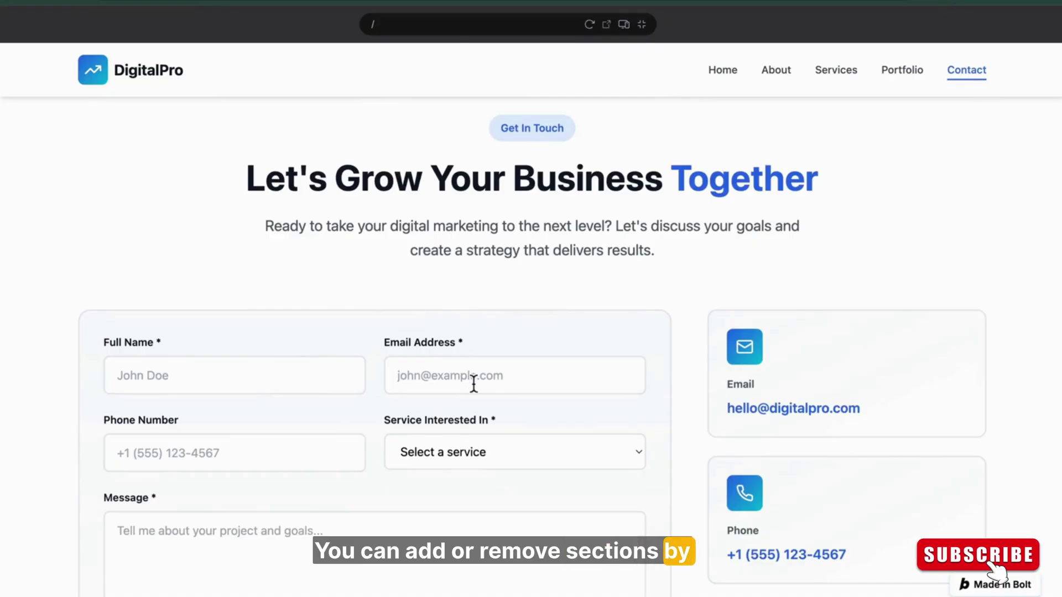
{"action": "scroll", "coordinate": [464, 377], "scroll_direction": "down", "scroll_amount": 1}
{"action": "left_click", "coordinate": [282, 318]}
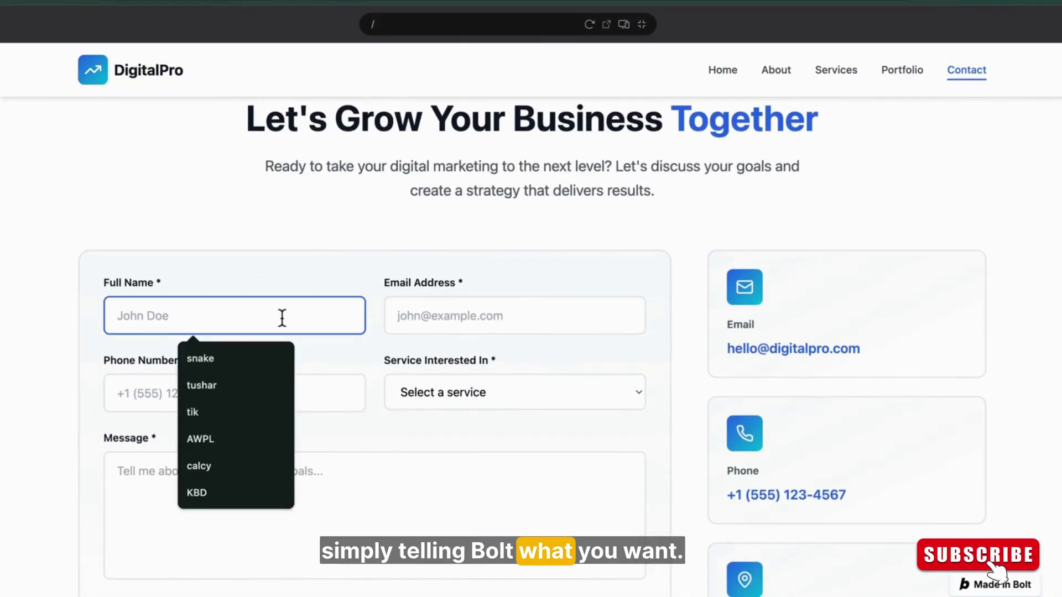
{"action": "type", "text": "mfmg,"}
{"action": "left_click", "coordinate": [458, 316]}
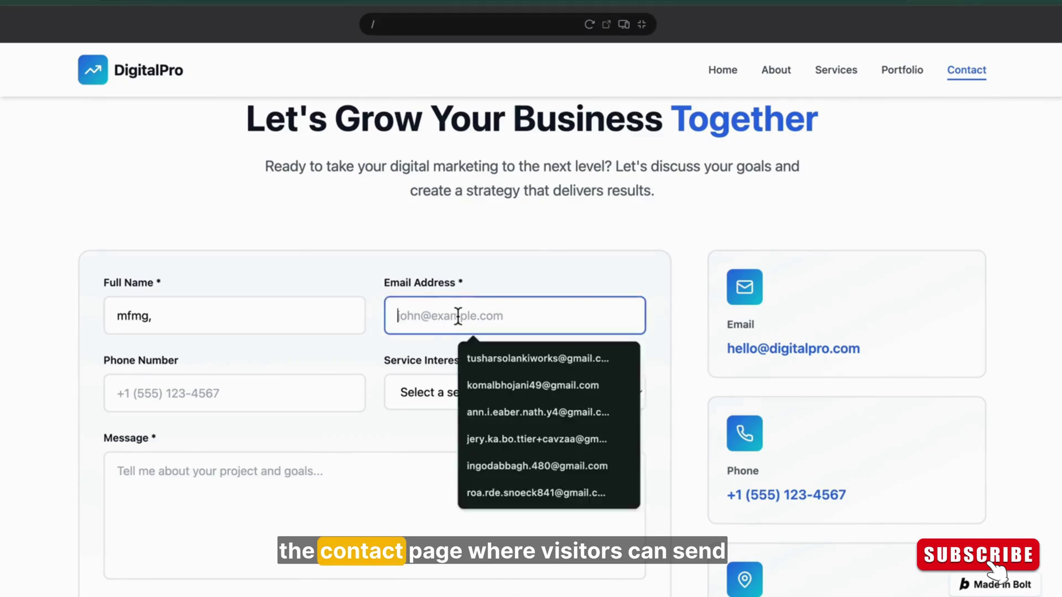
{"action": "left_click", "coordinate": [399, 387]}
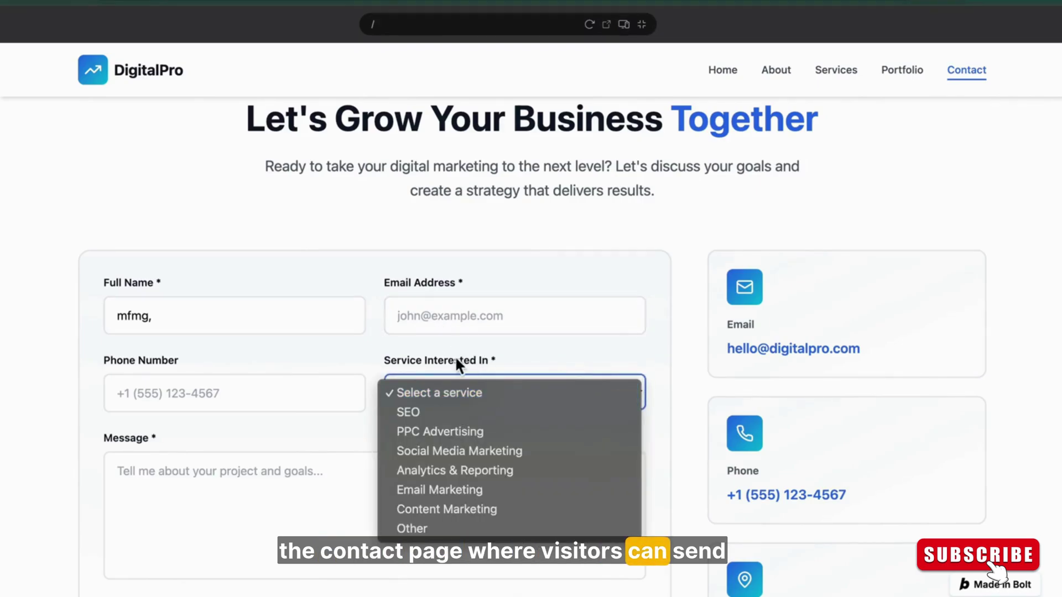
{"action": "left_click", "coordinate": [440, 359]}
{"action": "left_click", "coordinate": [417, 399]}
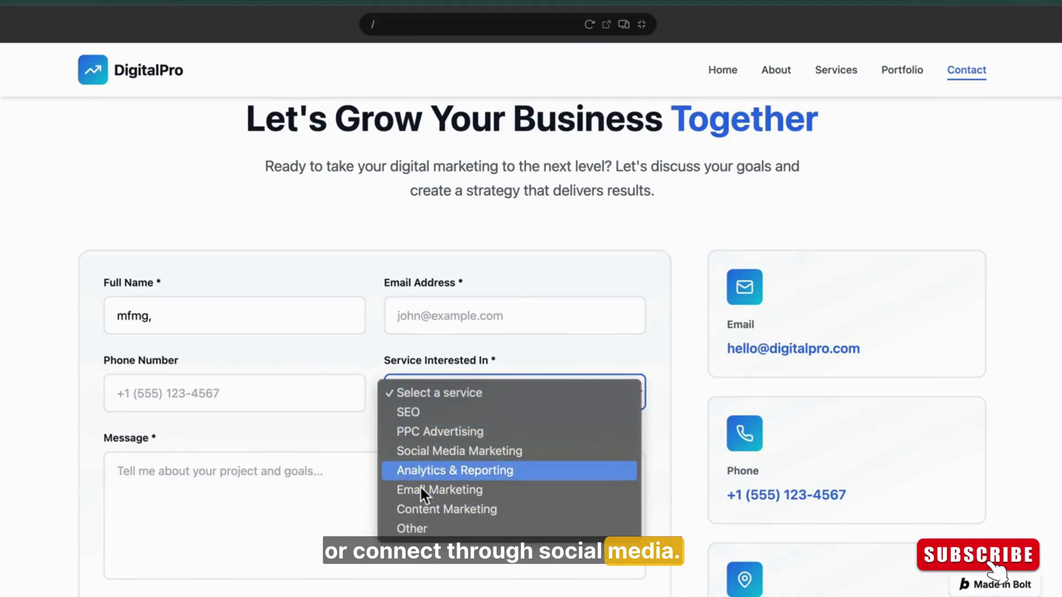
{"action": "left_click", "coordinate": [374, 354]}
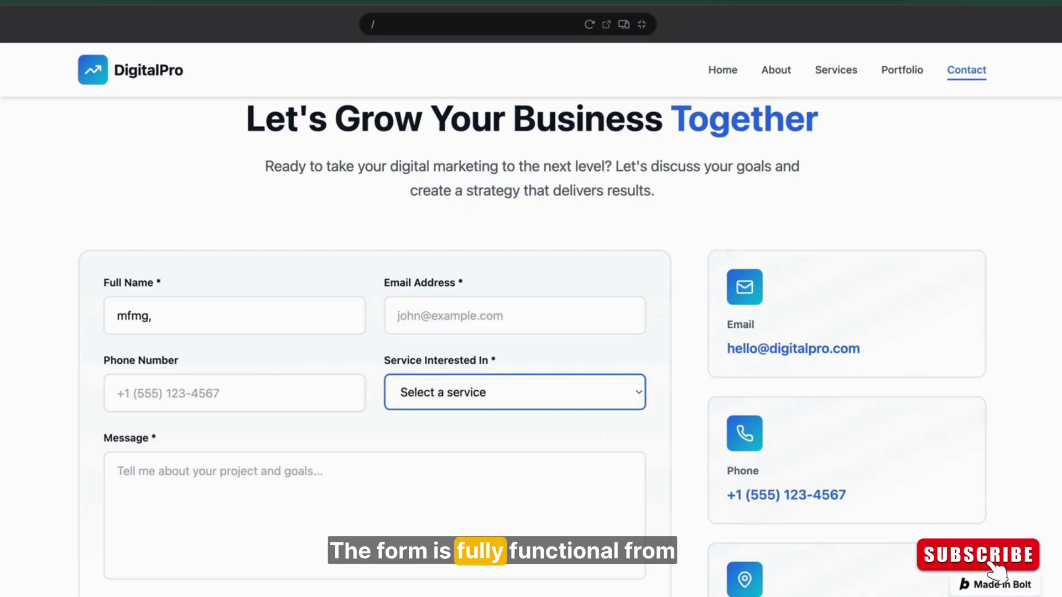
{"action": "scroll", "coordinate": [773, 223], "scroll_direction": "down", "scroll_amount": 2}
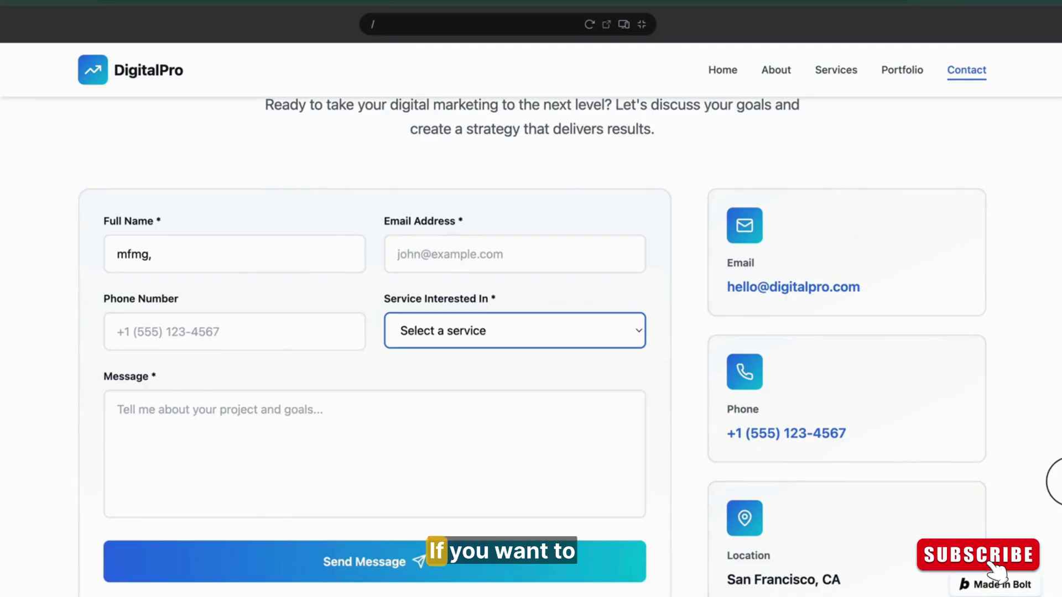
{"action": "scroll", "coordinate": [530, 331], "scroll_direction": "down", "scroll_amount": 9}
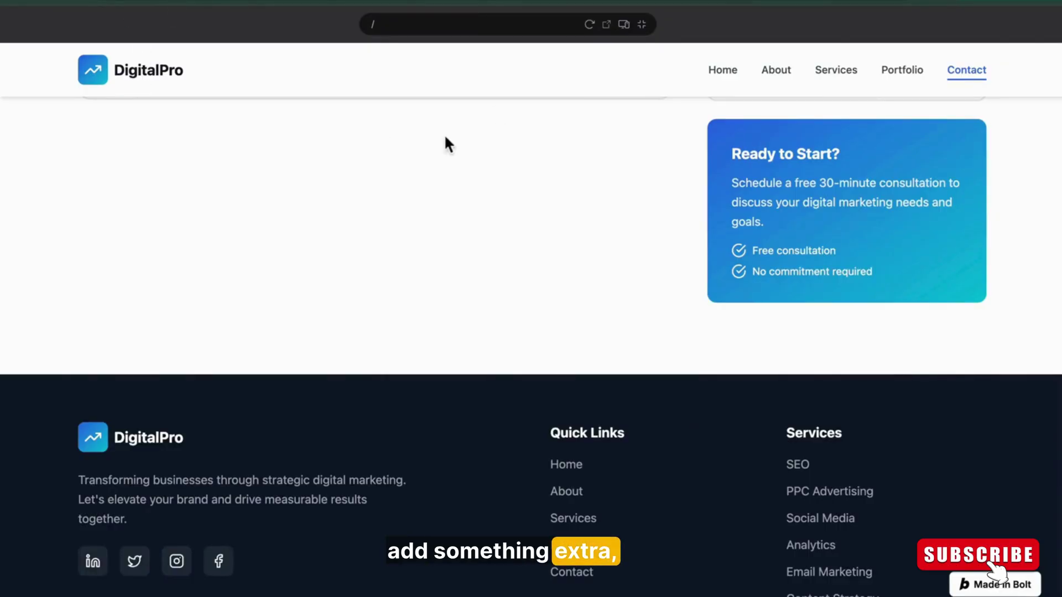
{"action": "scroll", "coordinate": [448, 145], "scroll_direction": "up", "scroll_amount": 15}
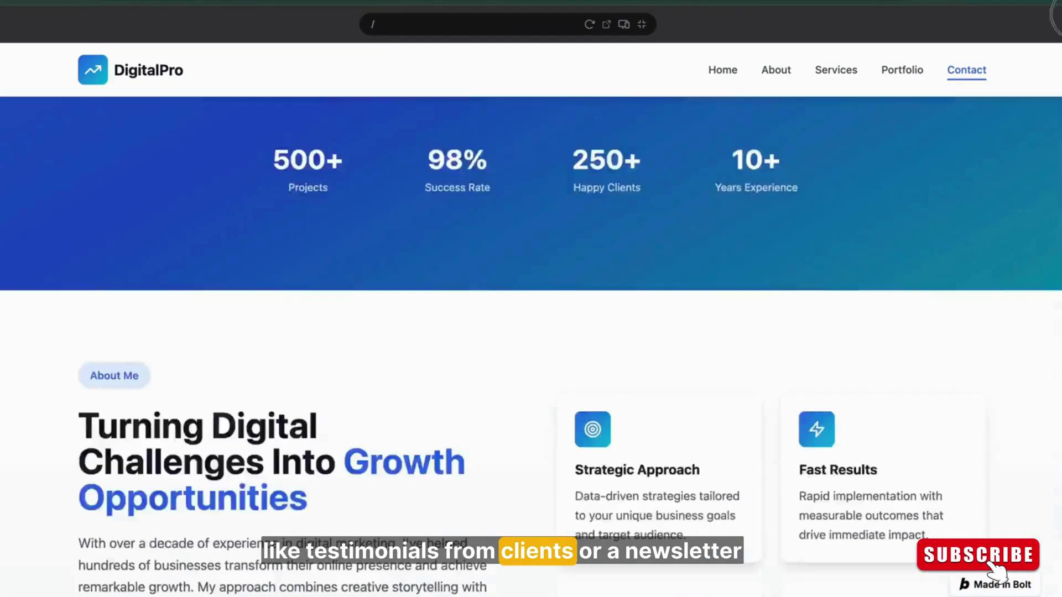
{"action": "scroll", "coordinate": [356, 166], "scroll_direction": "up", "scroll_amount": 7}
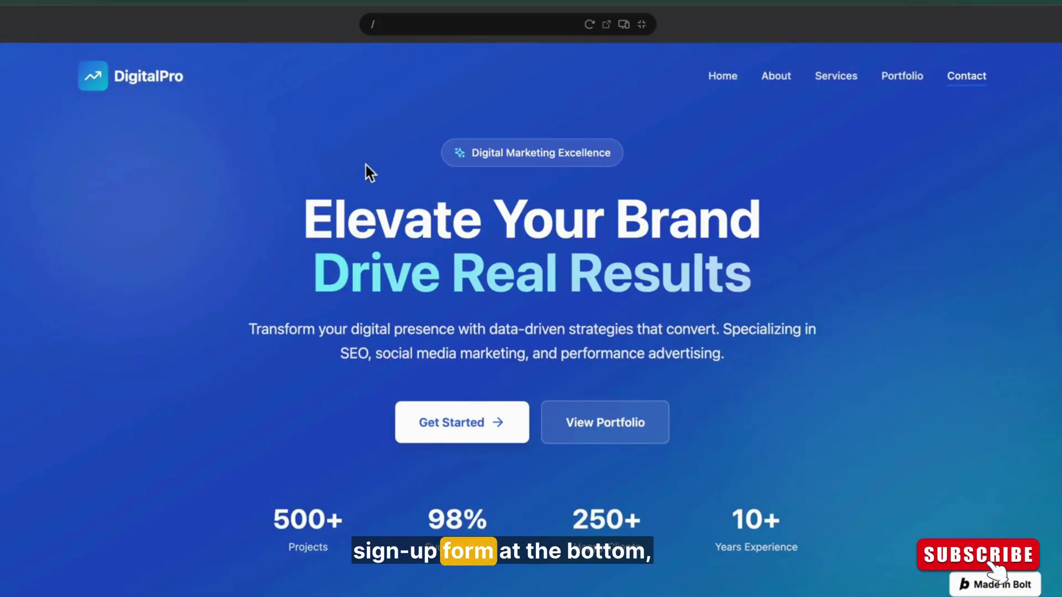
- Preview the site as iPhone 16, then Responsive, then Pixel 9 mobile layouts
{"action": "left_click", "coordinate": [626, 27]}
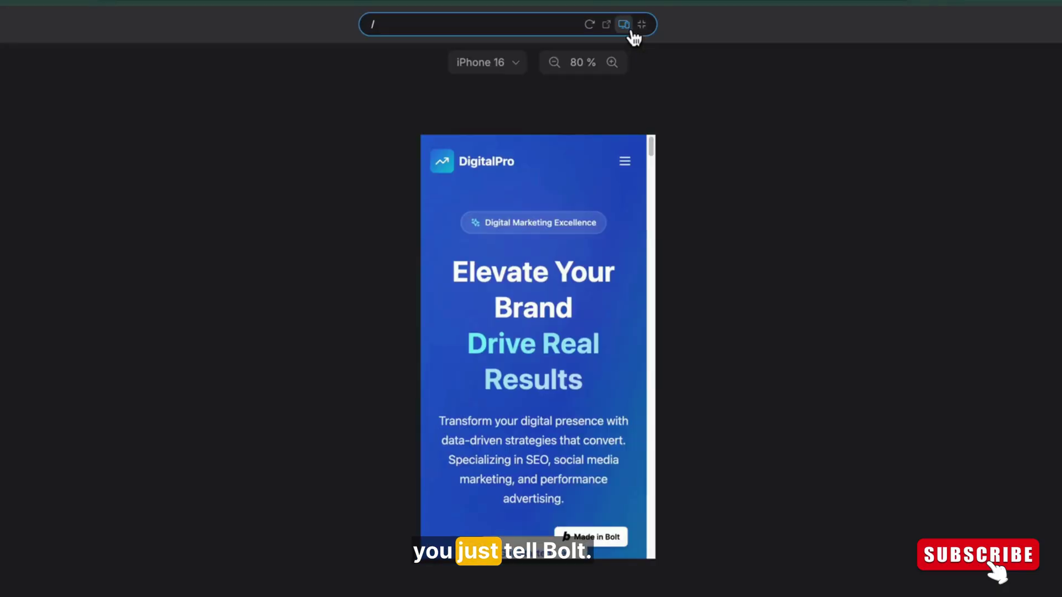
{"action": "left_click_drag", "start_coordinate": [651, 147], "coordinate": [639, 458]}
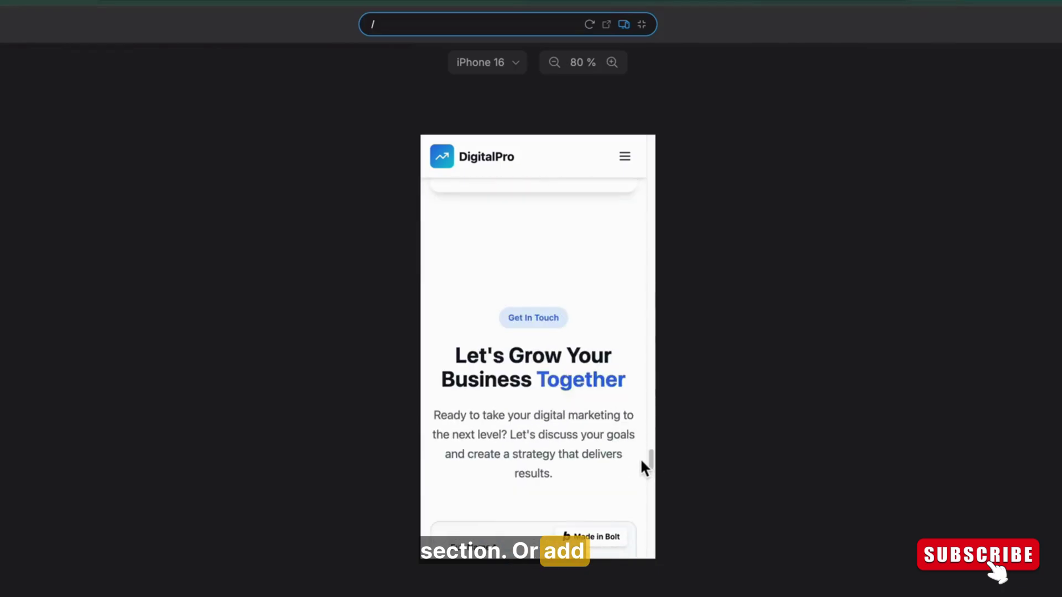
{"action": "left_click", "coordinate": [492, 65]}
{"action": "left_click", "coordinate": [501, 95]}
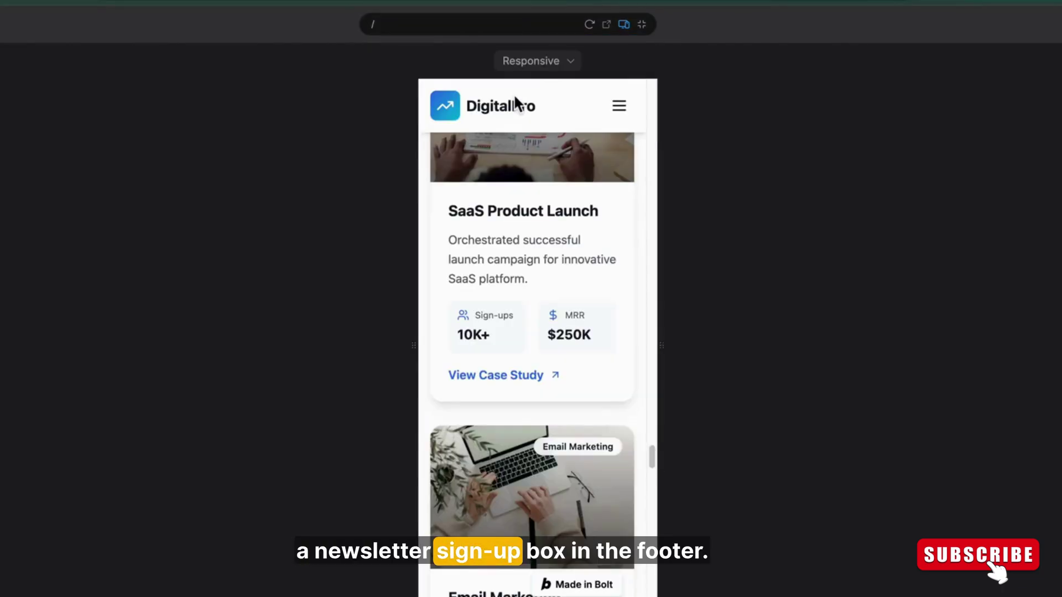
{"action": "left_click", "coordinate": [532, 66]}
{"action": "left_click", "coordinate": [527, 141]}
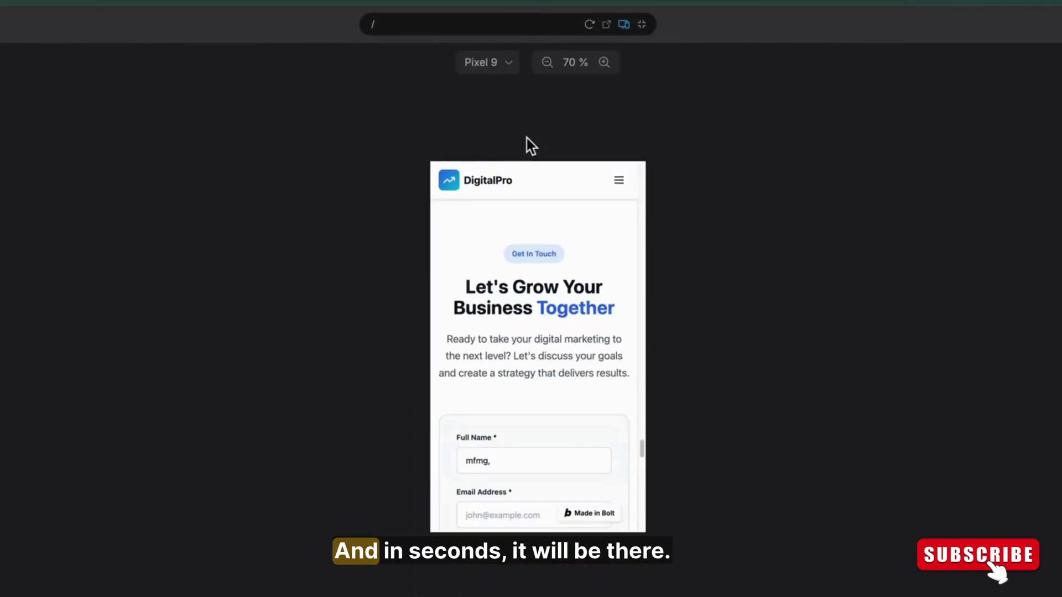
- Ask Bolt in the chat to 'add a newsletter section'
{"action": "left_click", "coordinate": [641, 24]}
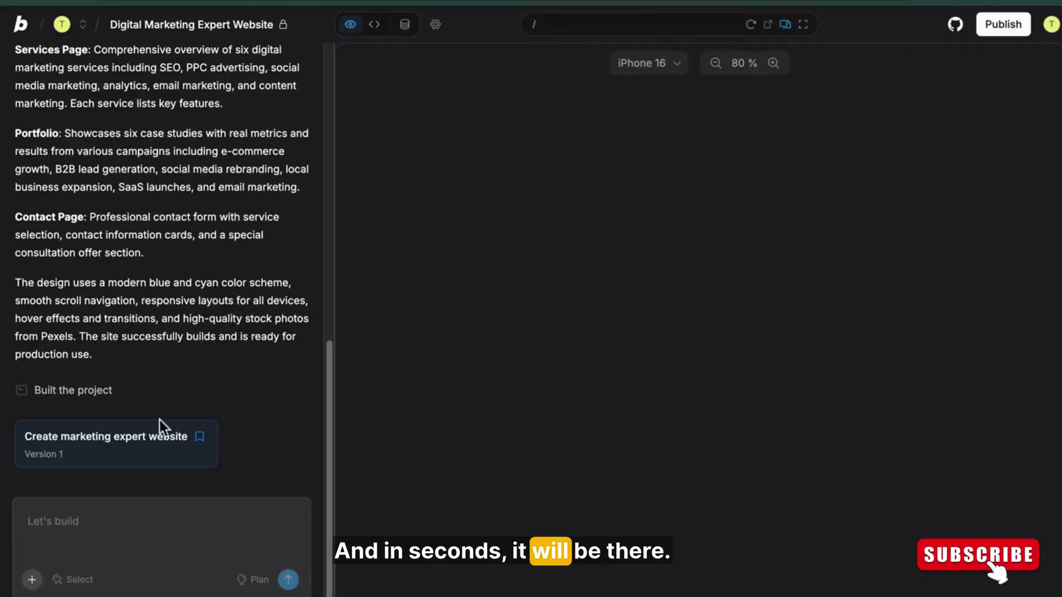
{"action": "left_click", "coordinate": [110, 540]}
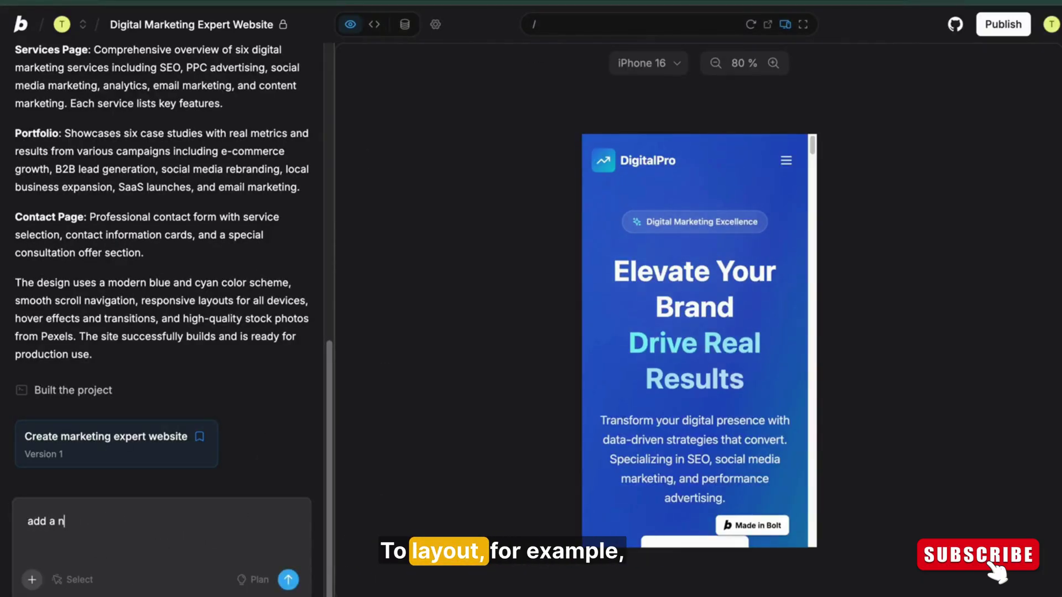
{"action": "type", "text": "add a newsletter section"}
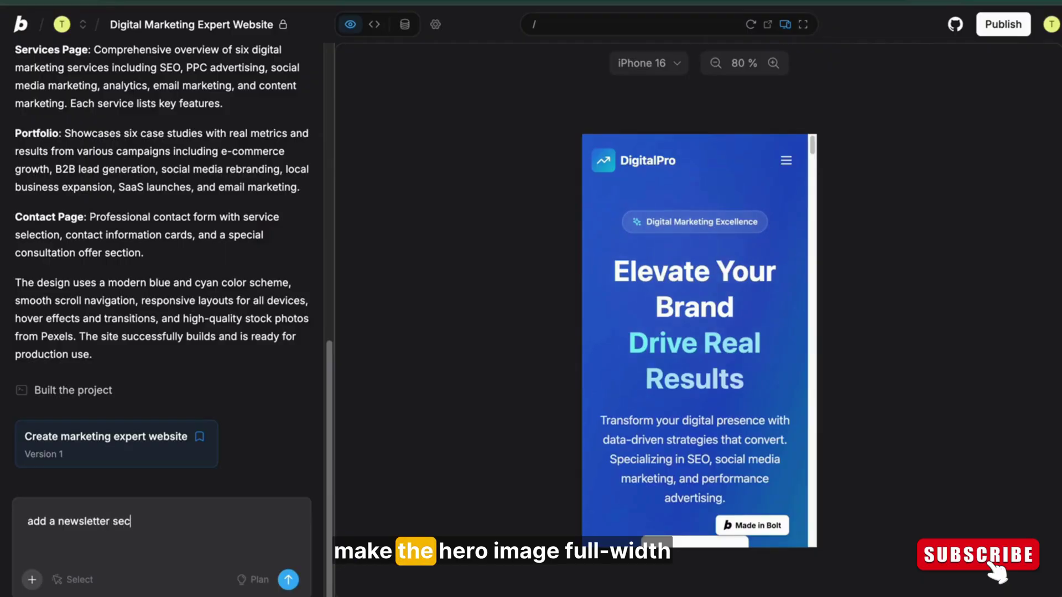
{"action": "left_click", "coordinate": [297, 578]}
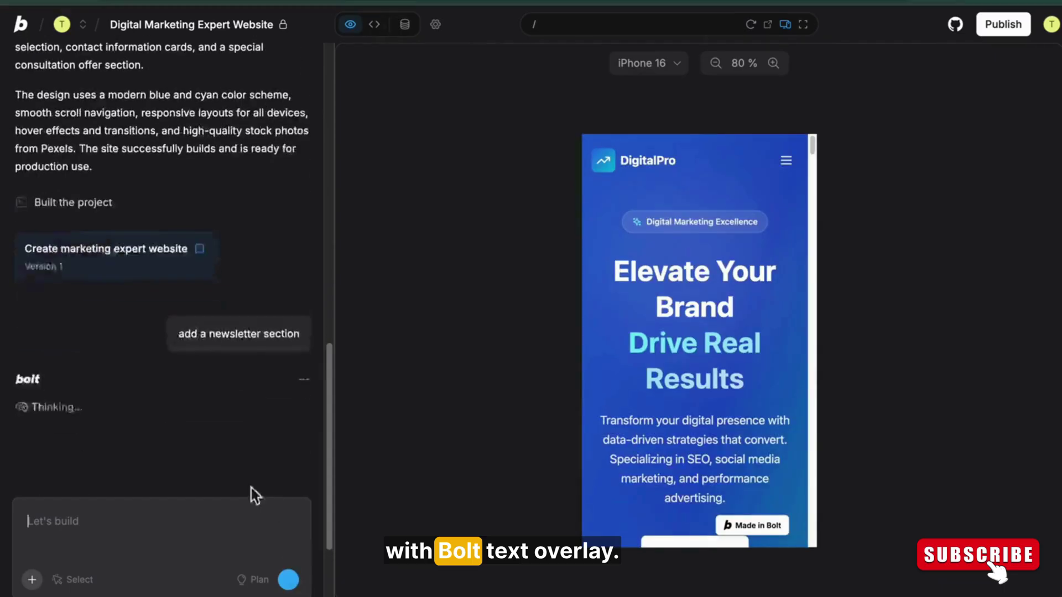
- Switch the preview back to the responsive, full desktop site
{"action": "left_click", "coordinate": [674, 69]}
{"action": "left_click", "coordinate": [658, 93]}
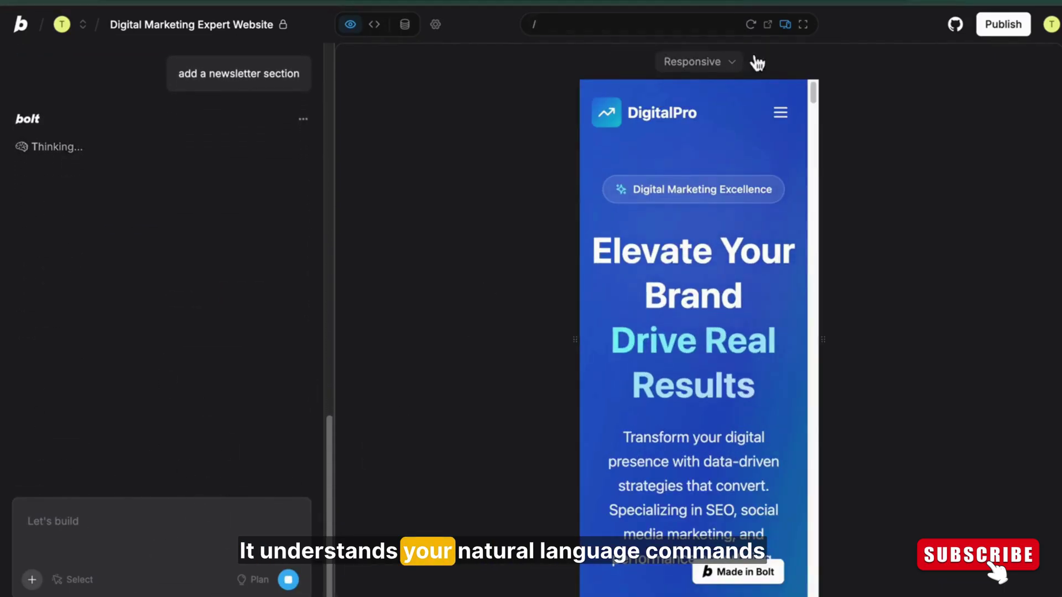
{"action": "left_click", "coordinate": [793, 28]}
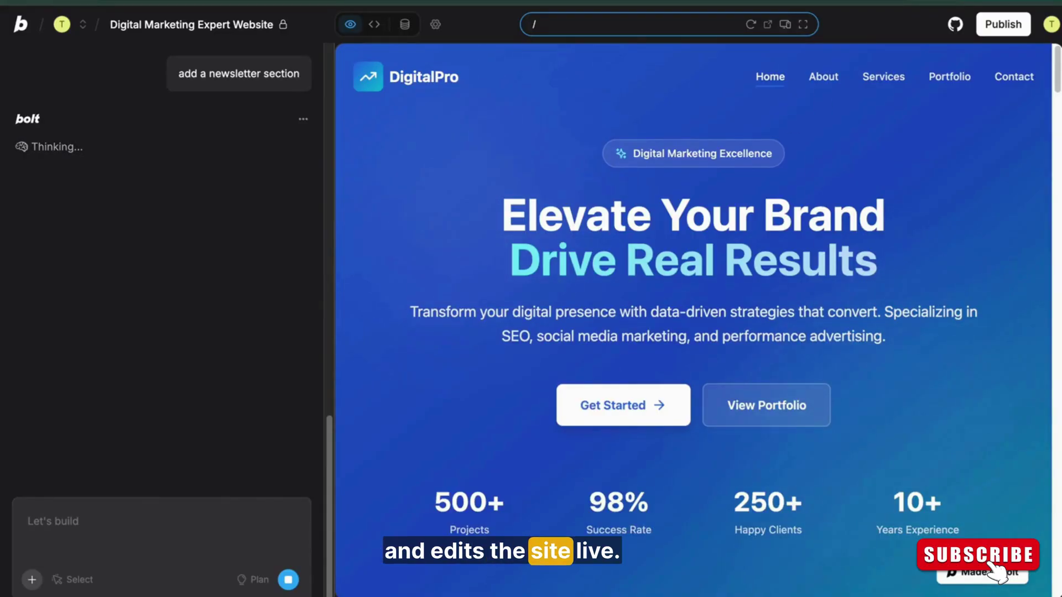
{"action": "left_click_drag", "start_coordinate": [1058, 77], "coordinate": [955, 42]}
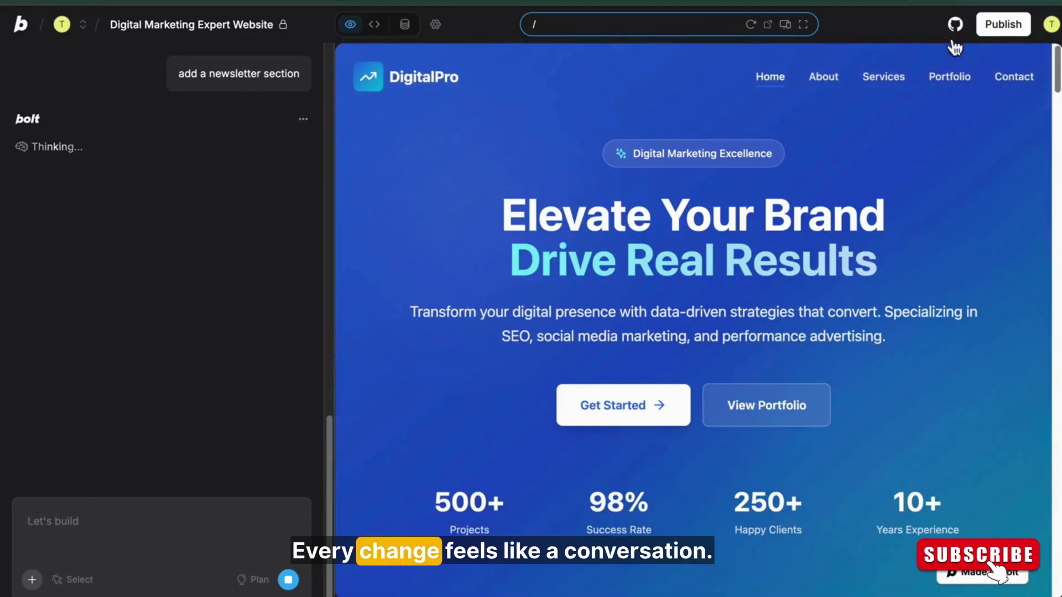
- Review the project's publishing options and the chat's publish report
{"action": "left_click", "coordinate": [1003, 24]}
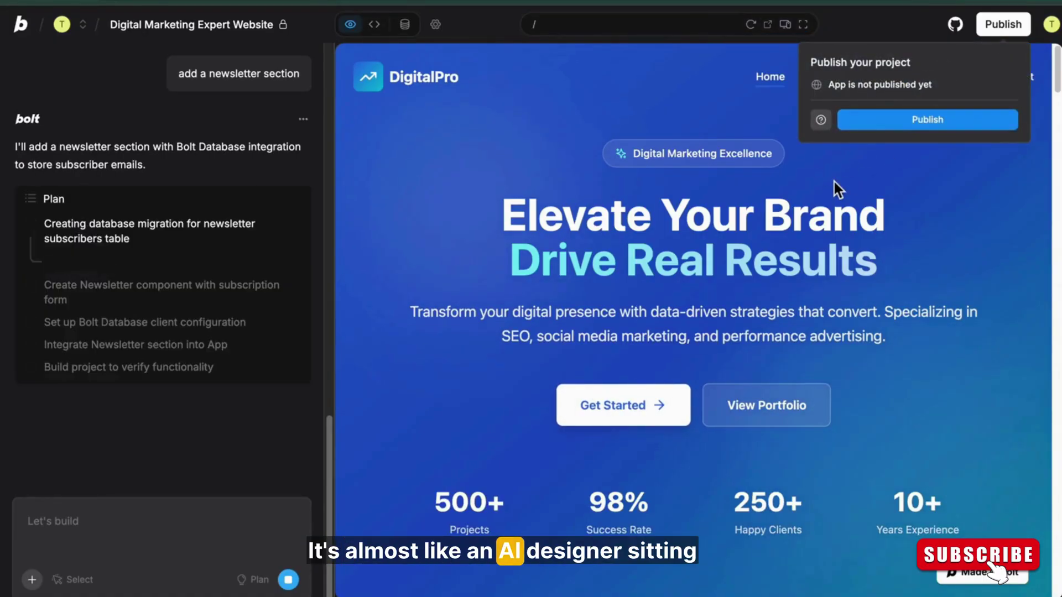
{"action": "left_click", "coordinate": [449, 132]}
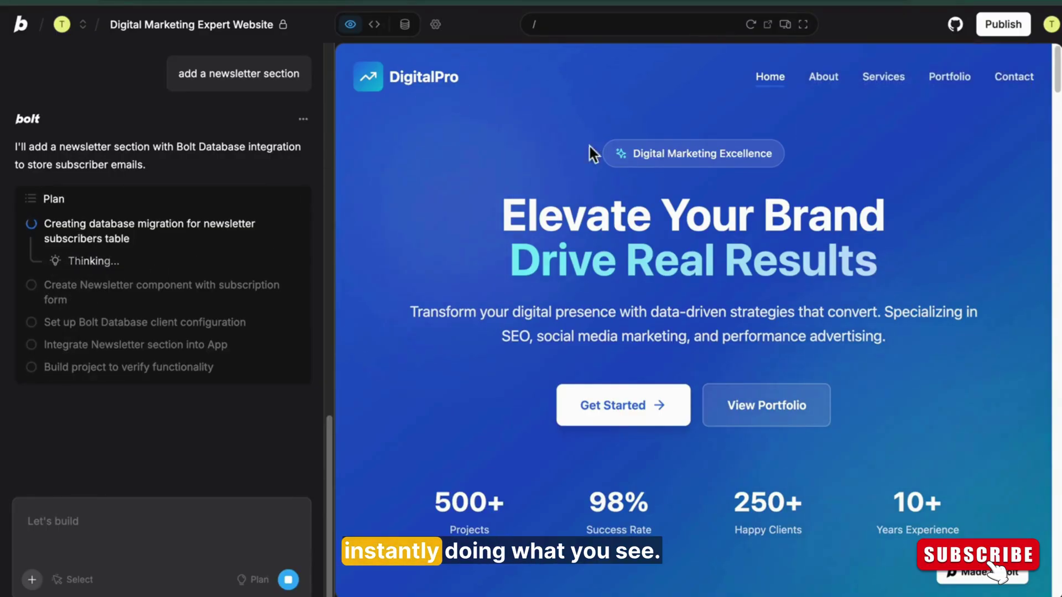
{"action": "left_click_drag", "start_coordinate": [330, 429], "coordinate": [326, 571]}
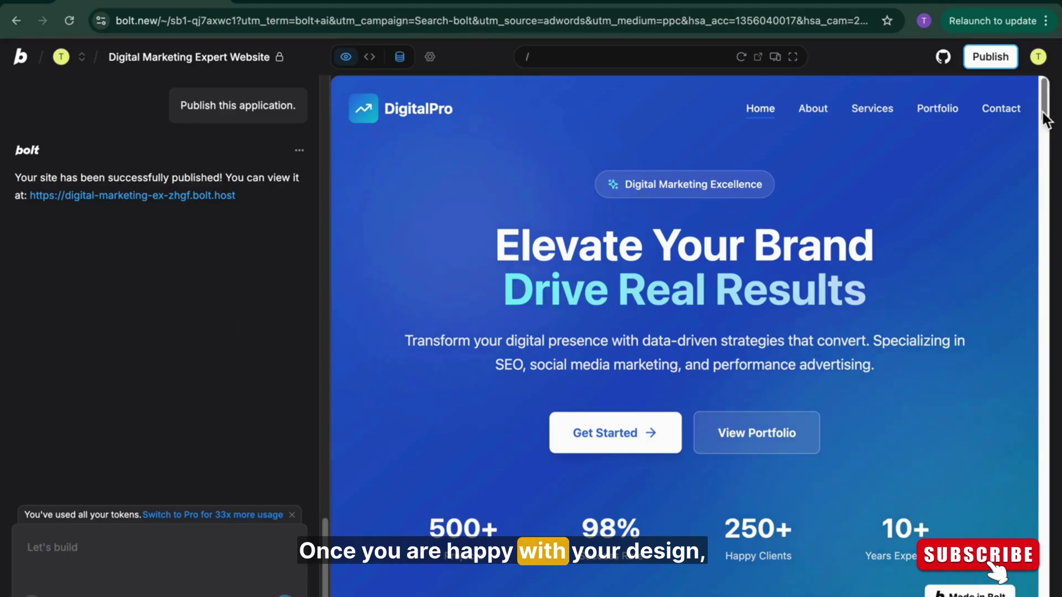
- Check the custom domain choices, then open the live site at digital-marketing-ex-zhgf.bolt.host
{"action": "scroll", "coordinate": [1043, 110], "scroll_direction": "down", "scroll_amount": 4}
{"action": "scroll", "coordinate": [1043, 107], "scroll_direction": "up", "scroll_amount": 4}
{"action": "left_click", "coordinate": [990, 56]}
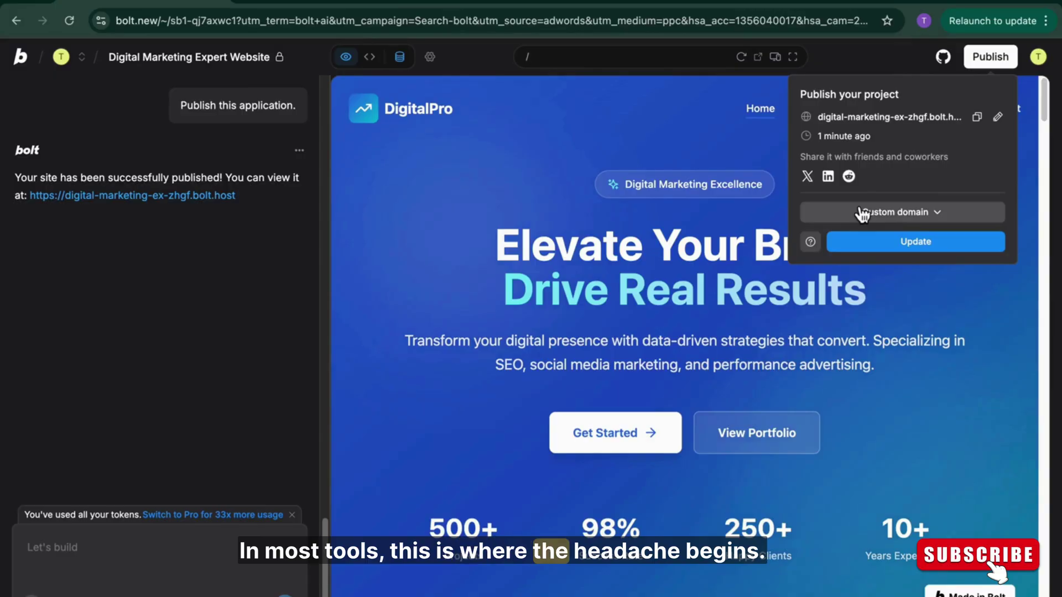
{"action": "left_click", "coordinate": [939, 216]}
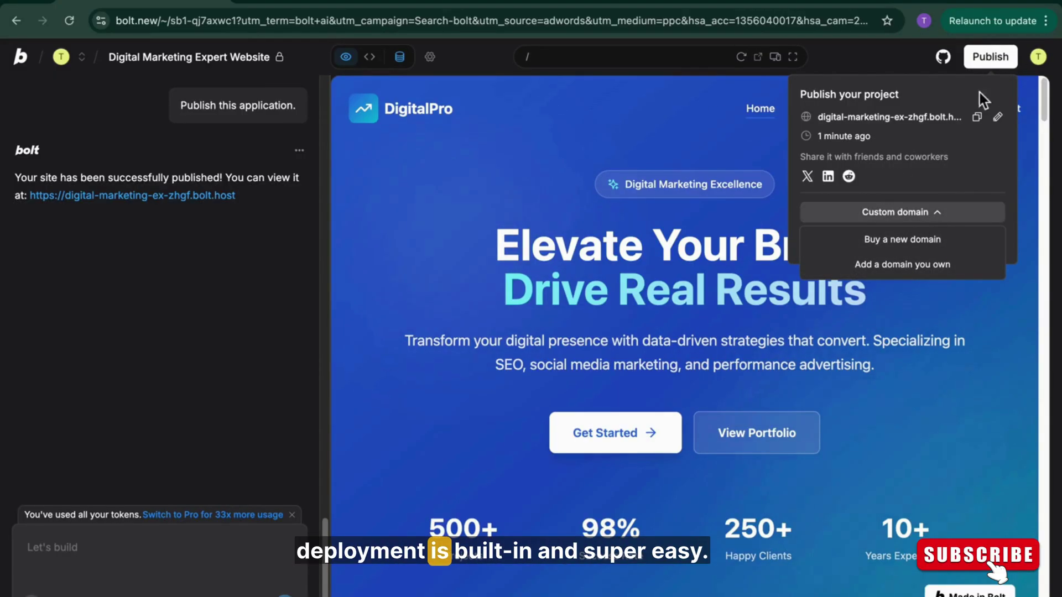
{"action": "left_click", "coordinate": [935, 213]}
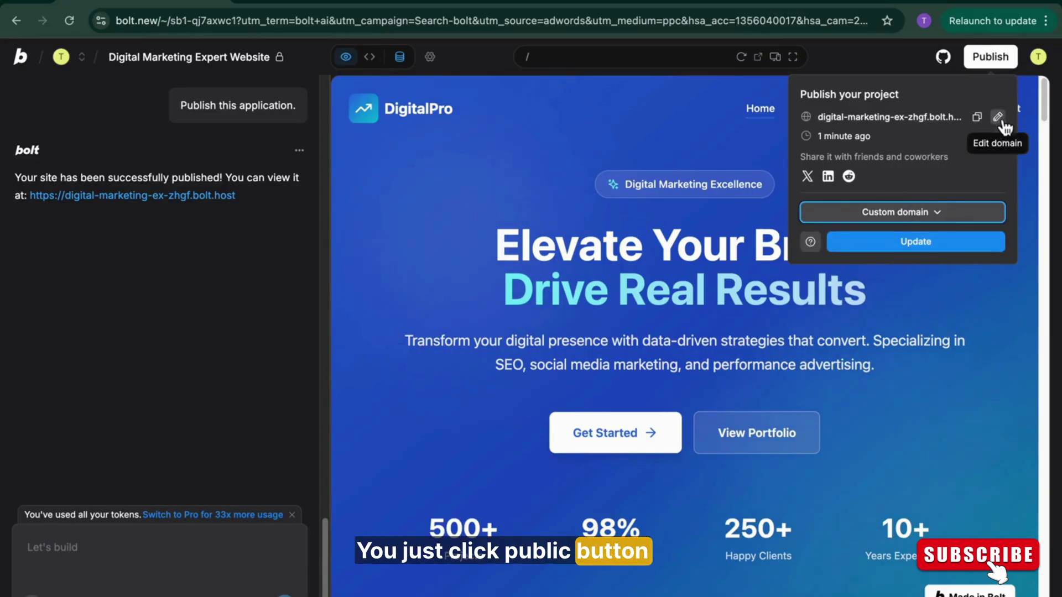
{"action": "left_click", "coordinate": [906, 120]}
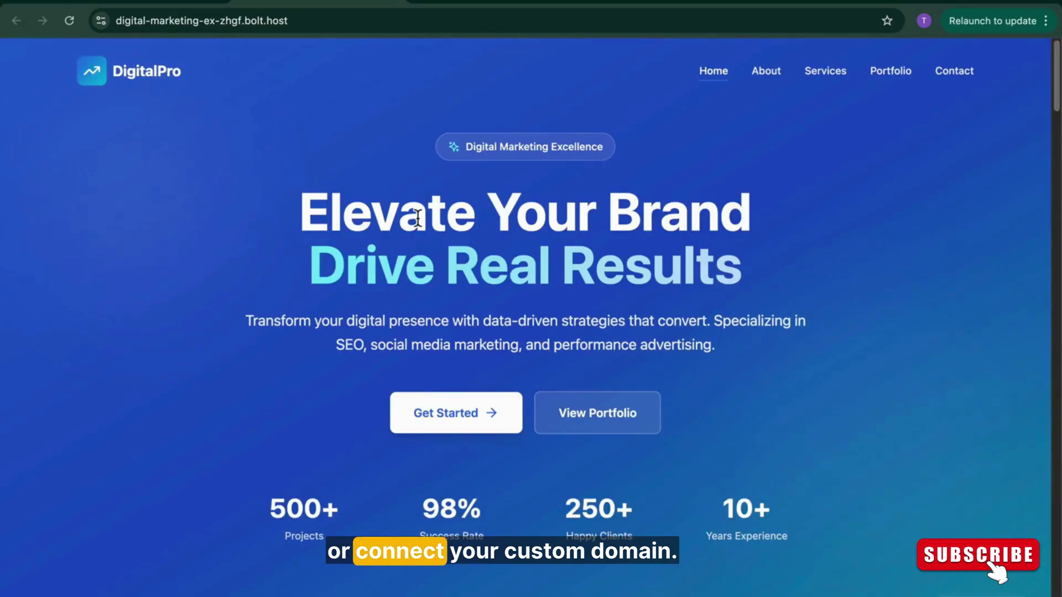
- Copy the live bolt.host address and load the site in a new tab
{"action": "left_click", "coordinate": [312, 21]}
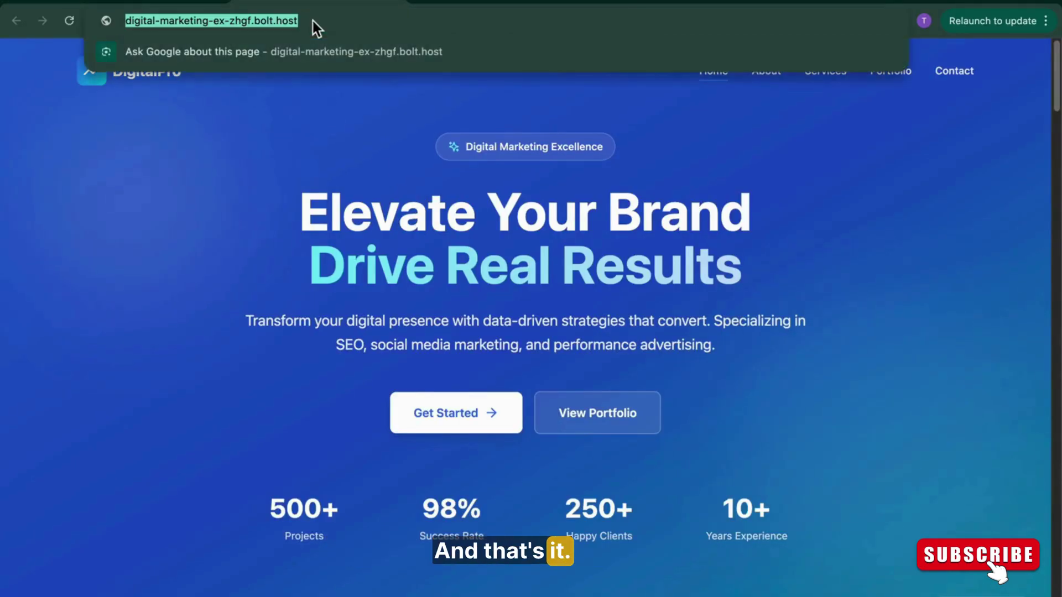
{"action": "key", "text": "ctrl+c"}
{"action": "key", "text": "ctrl+t"}
{"action": "key", "text": "ctrl+v"}
{"action": "key", "text": "Return"}
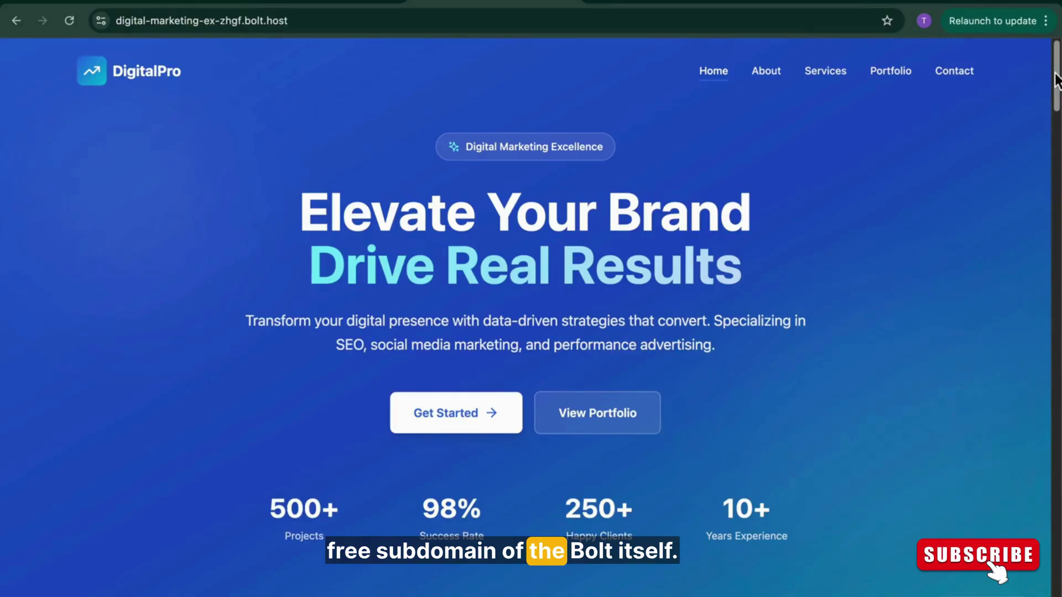
- Visit the About and Portfolio sections, then check the contact form's Service dropdown
{"action": "left_click_drag", "start_coordinate": [1056, 78], "coordinate": [1055, 578]}
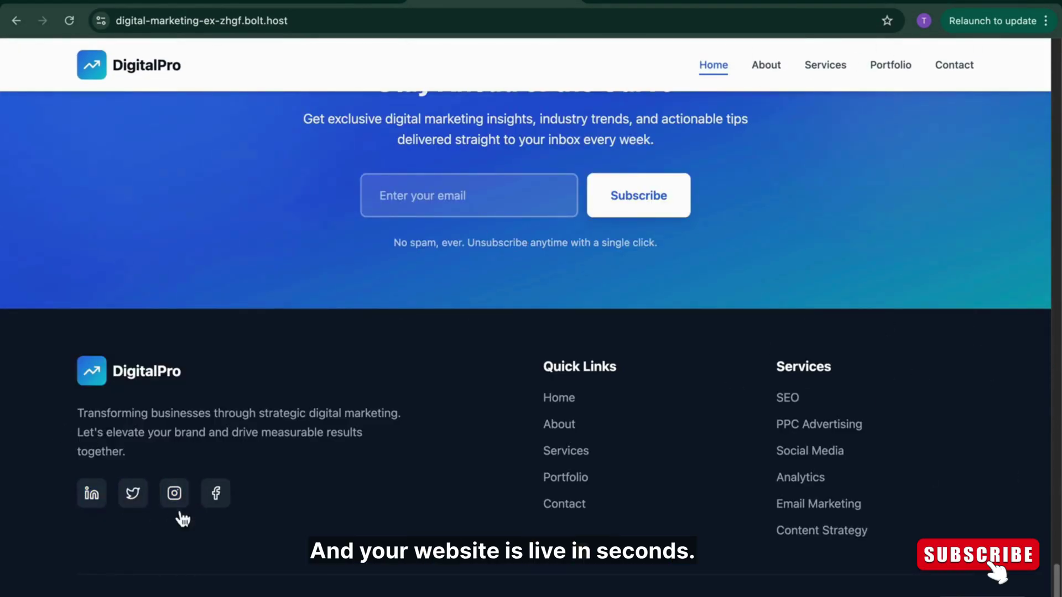
{"action": "left_click", "coordinate": [770, 71]}
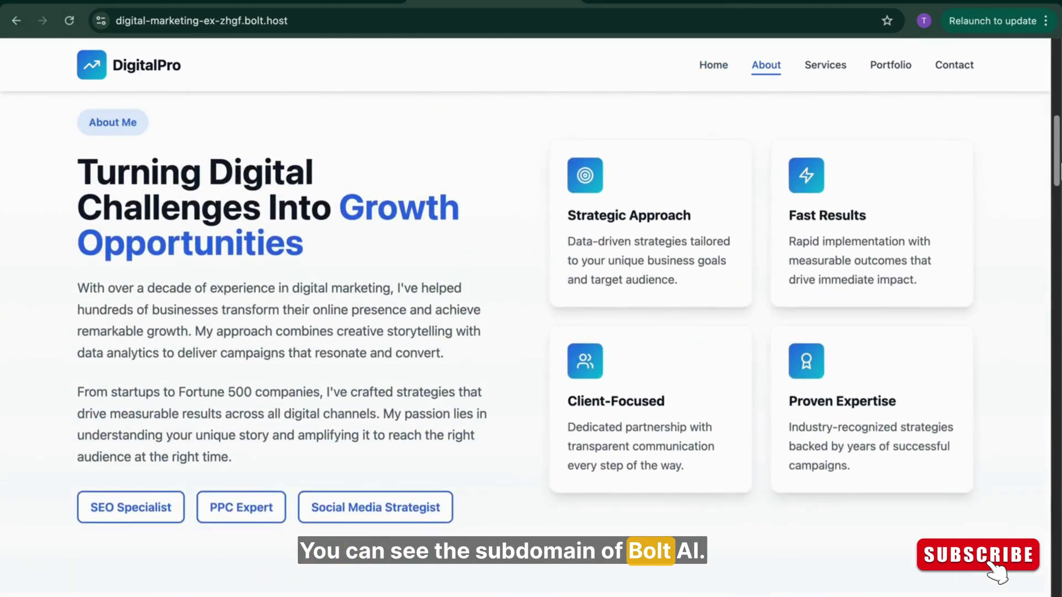
{"action": "scroll", "coordinate": [1014, 162], "scroll_direction": "up", "scroll_amount": 10}
{"action": "left_click", "coordinate": [599, 425]}
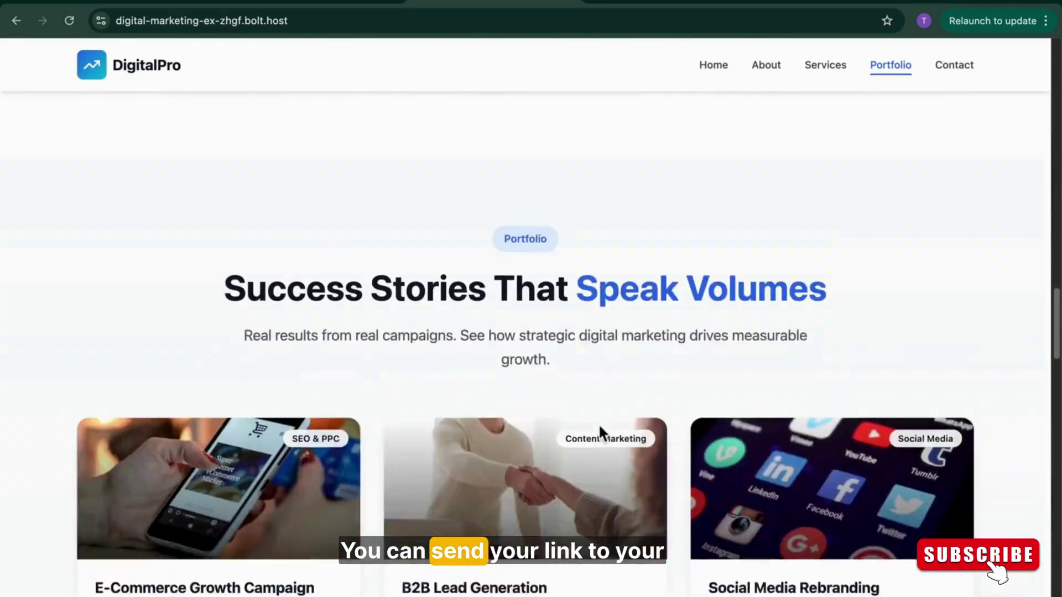
{"action": "scroll", "coordinate": [848, 171], "scroll_direction": "down", "scroll_amount": 9}
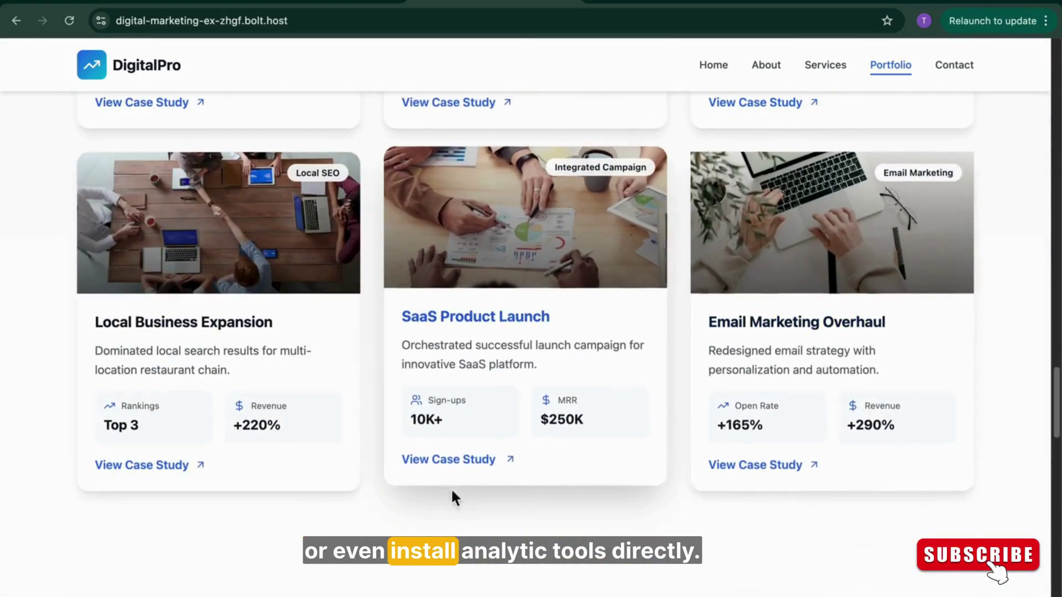
{"action": "scroll", "coordinate": [1031, 459], "scroll_direction": "down", "scroll_amount": 9}
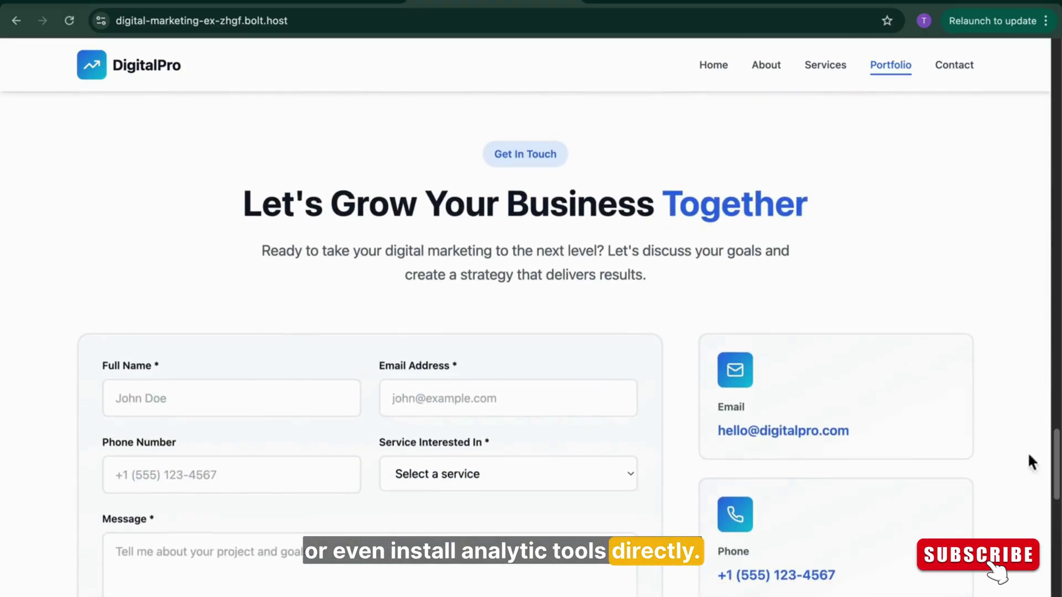
{"action": "left_click", "coordinate": [529, 481]}
{"action": "left_click", "coordinate": [762, 266]}
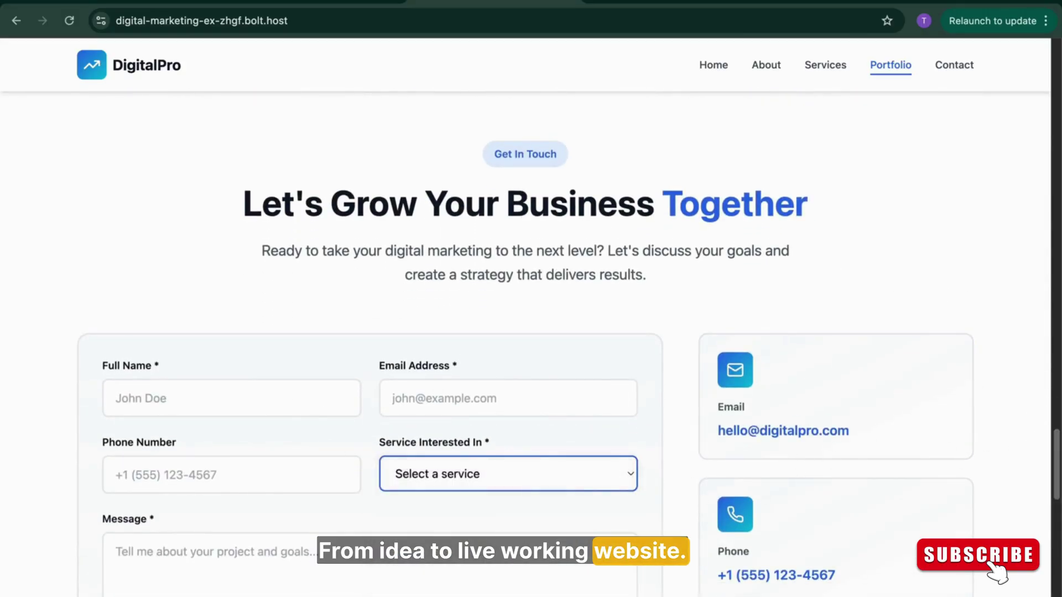
{"action": "scroll", "coordinate": [1043, 426], "scroll_direction": "down", "scroll_amount": 3}
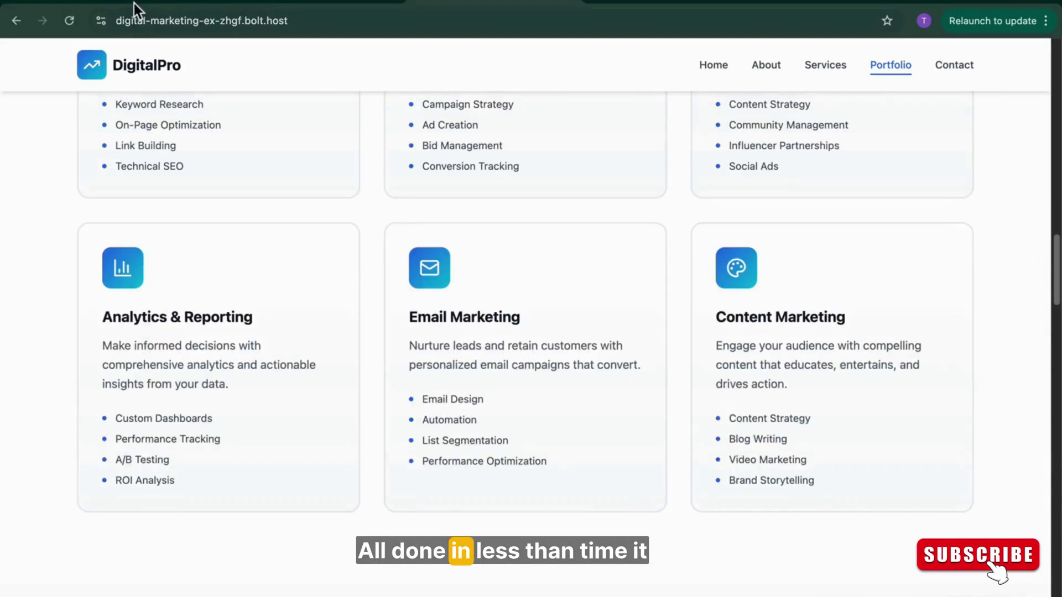
- Close the publish details and preview the site full-window in an iPhone 16 frame at 90%
{"action": "left_click", "coordinate": [134, 4]}
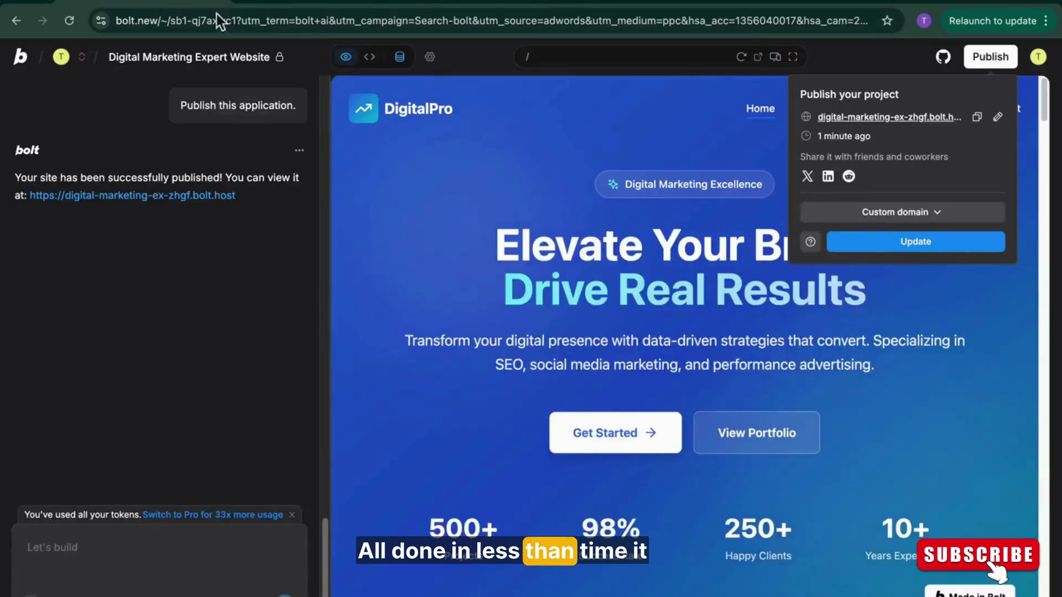
{"action": "left_click", "coordinate": [532, 114]}
{"action": "left_click", "coordinate": [775, 56]}
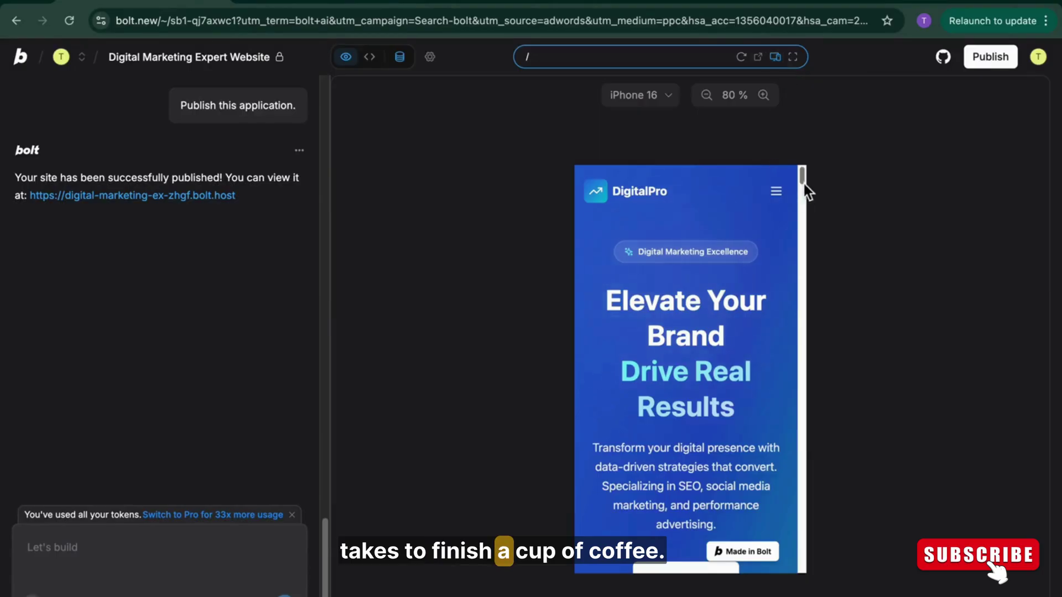
{"action": "left_click_drag", "start_coordinate": [804, 185], "coordinate": [799, 299]}
{"action": "left_click", "coordinate": [792, 56]}
{"action": "left_click_drag", "start_coordinate": [645, 180], "coordinate": [656, 149]}
{"action": "left_click", "coordinate": [604, 94]}
- Use the mobile menu to reach Contact and choose Social Media Marketing as the service
{"action": "left_click", "coordinate": [628, 167]}
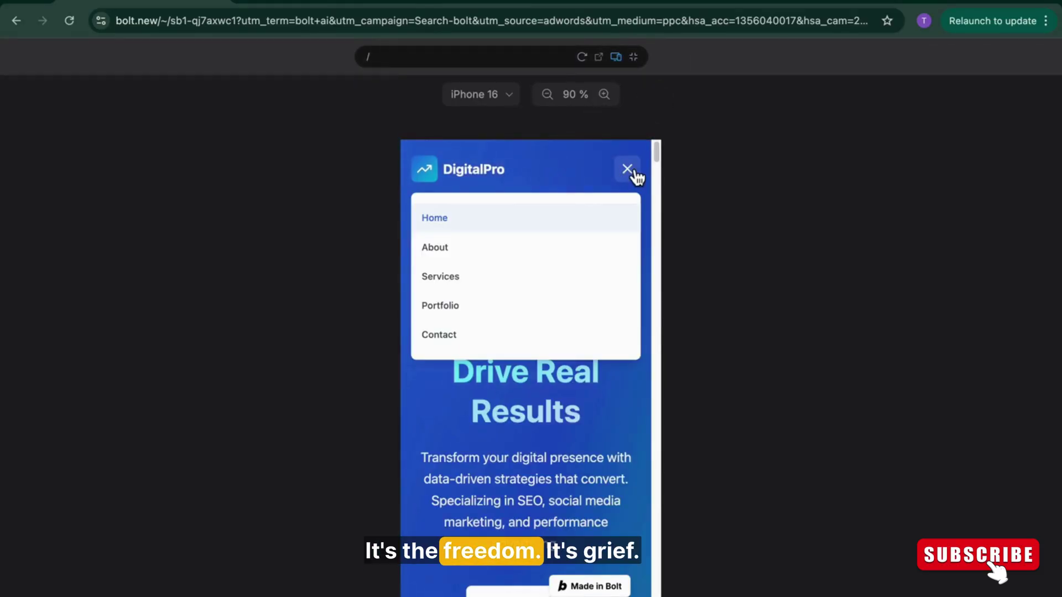
{"action": "left_click", "coordinate": [451, 350]}
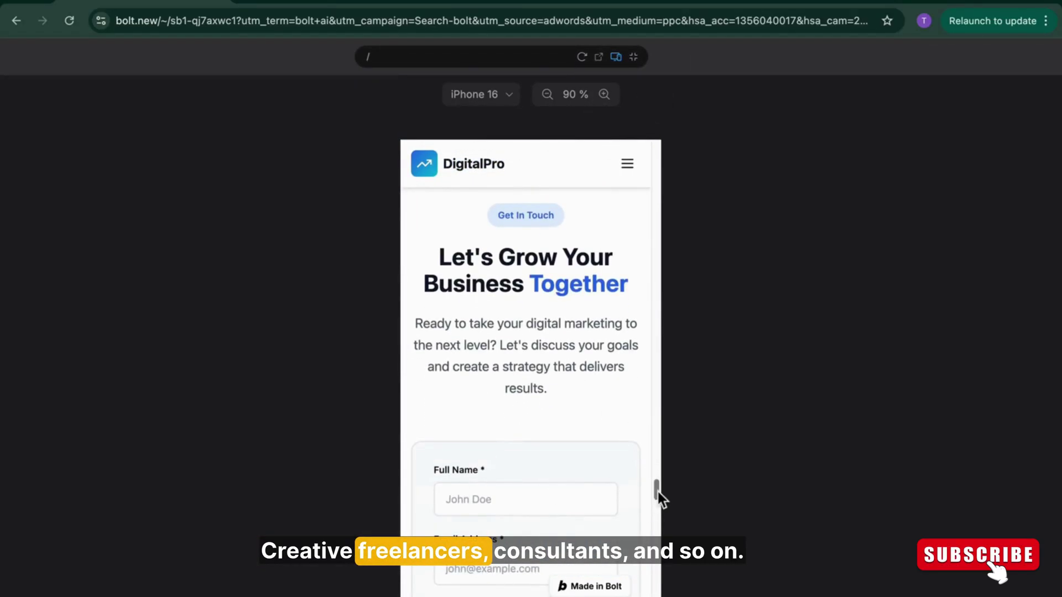
{"action": "left_click_drag", "start_coordinate": [657, 492], "coordinate": [657, 511]}
{"action": "left_click", "coordinate": [506, 285]}
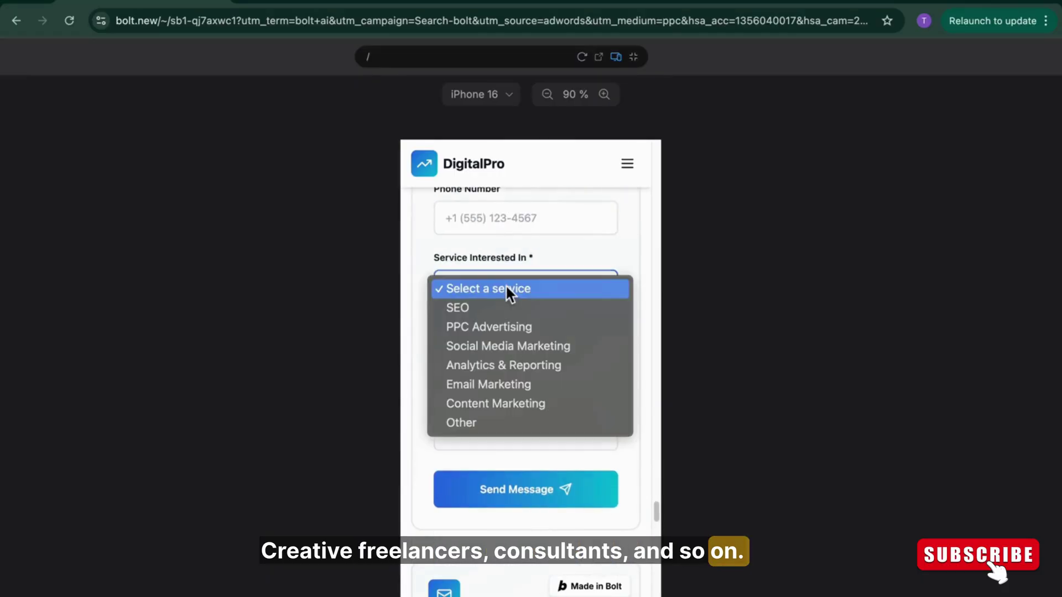
{"action": "left_click", "coordinate": [492, 347]}
- Jump to the About section from the mobile menu and zoom the phone preview to 100%
{"action": "left_click", "coordinate": [627, 164]}
{"action": "scroll", "coordinate": [496, 171], "scroll_direction": "up", "scroll_amount": 5}
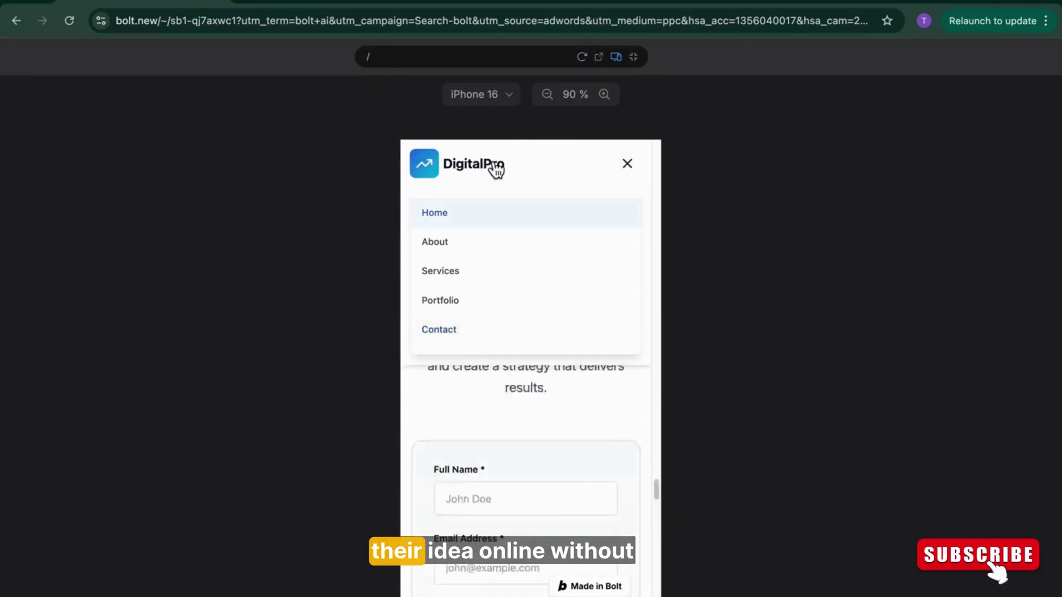
{"action": "scroll", "coordinate": [496, 170], "scroll_direction": "up", "scroll_amount": 5}
{"action": "left_click", "coordinate": [442, 244]}
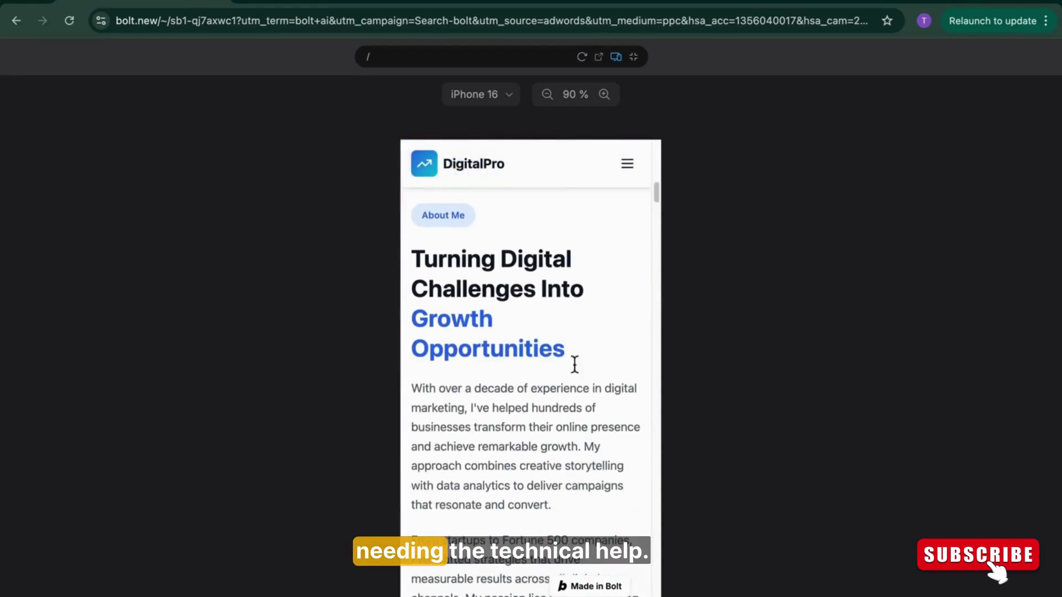
{"action": "left_click_drag", "start_coordinate": [654, 190], "coordinate": [644, 289]}
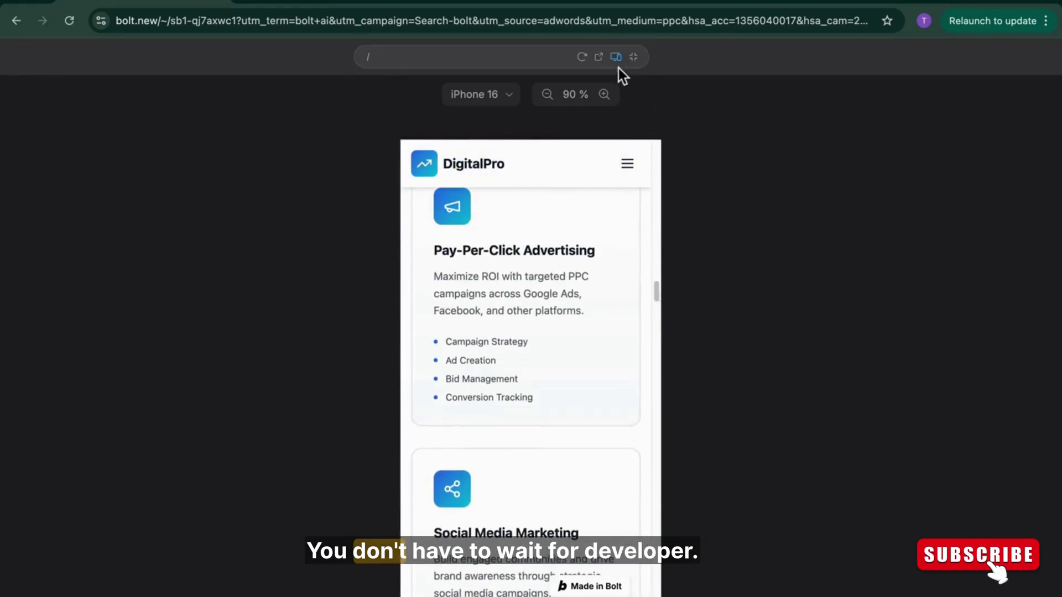
{"action": "left_click", "coordinate": [604, 95]}
- Preview the site on a Galaxy 24, then restore desktop width with the chat beside it
{"action": "left_click", "coordinate": [509, 97]}
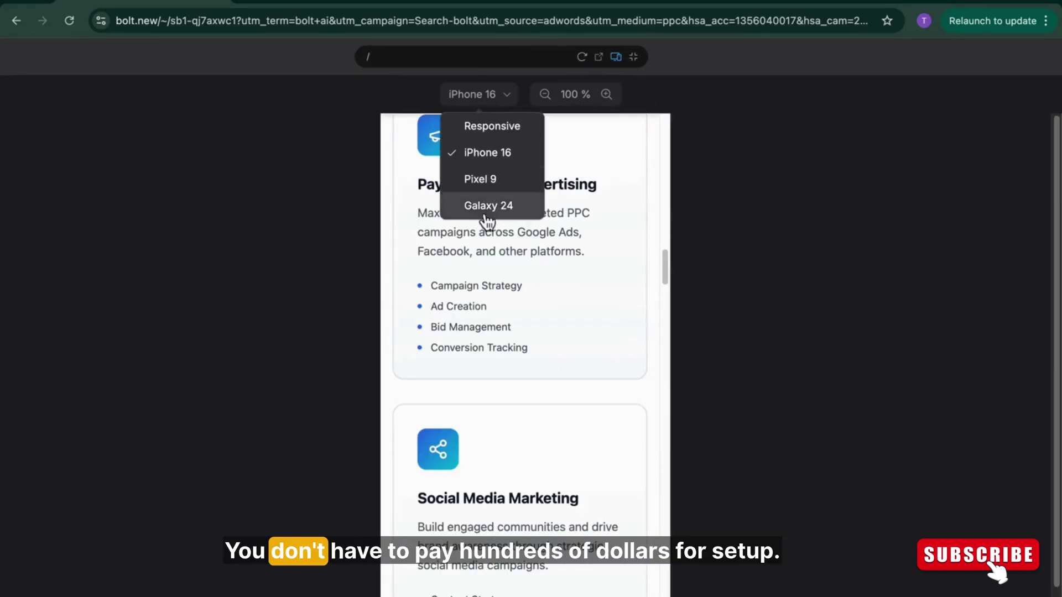
{"action": "left_click", "coordinate": [486, 209]}
{"action": "left_click", "coordinate": [615, 56]}
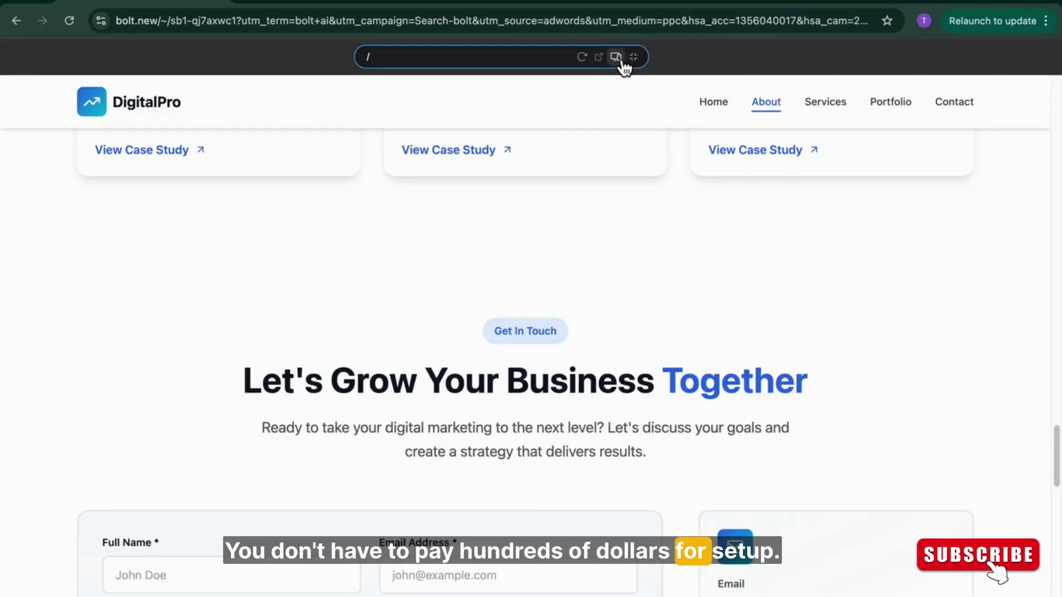
{"action": "left_click_drag", "start_coordinate": [1057, 462], "coordinate": [1053, 428]}
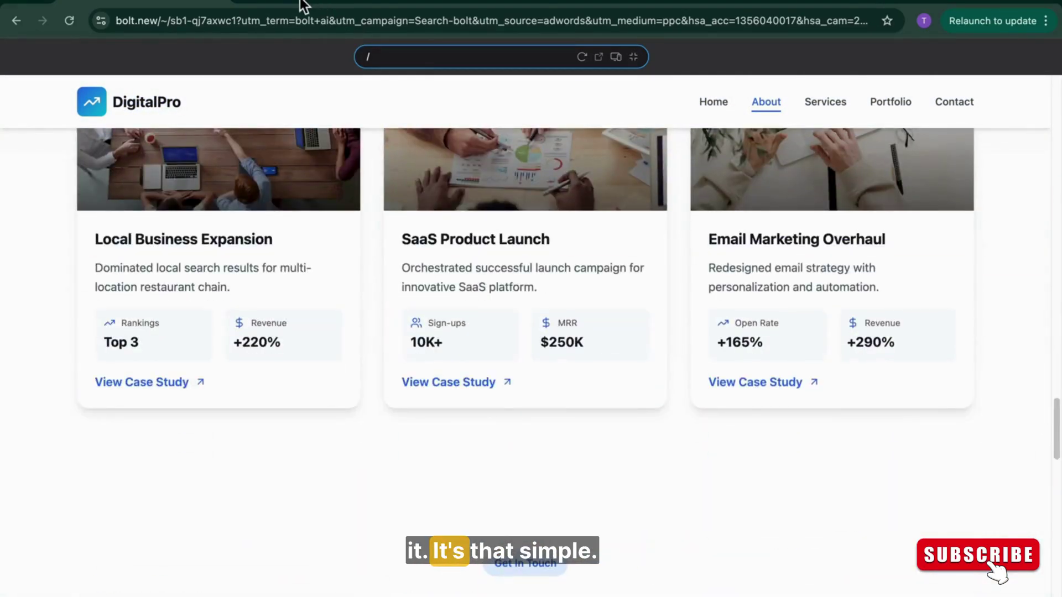
{"action": "left_click", "coordinate": [22, 30]}
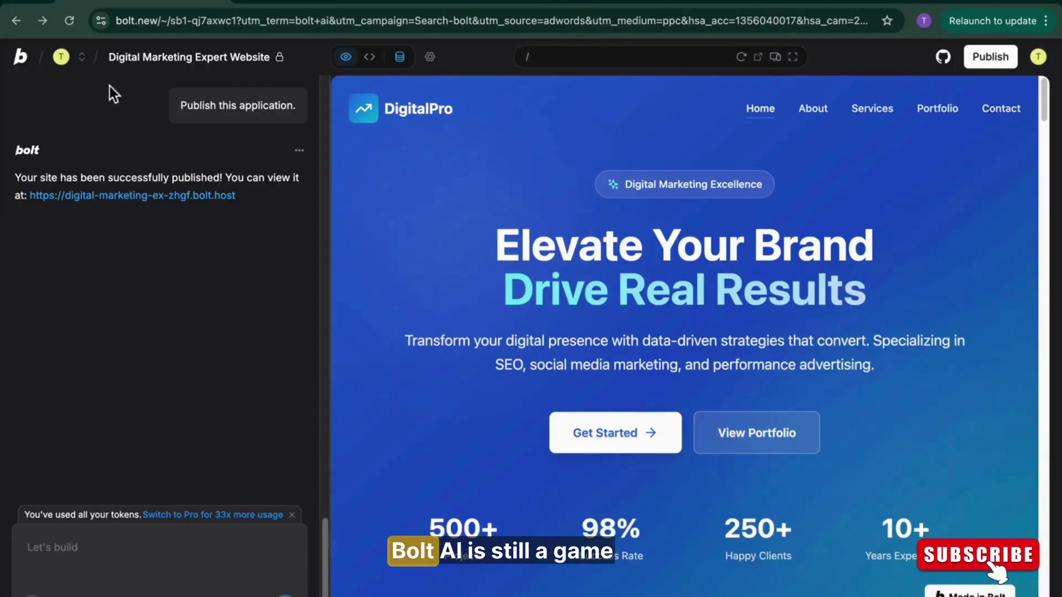
- From the bolt.new home page, check the 546K token balance under Subscription & Tokens
{"action": "left_click", "coordinate": [22, 57]}
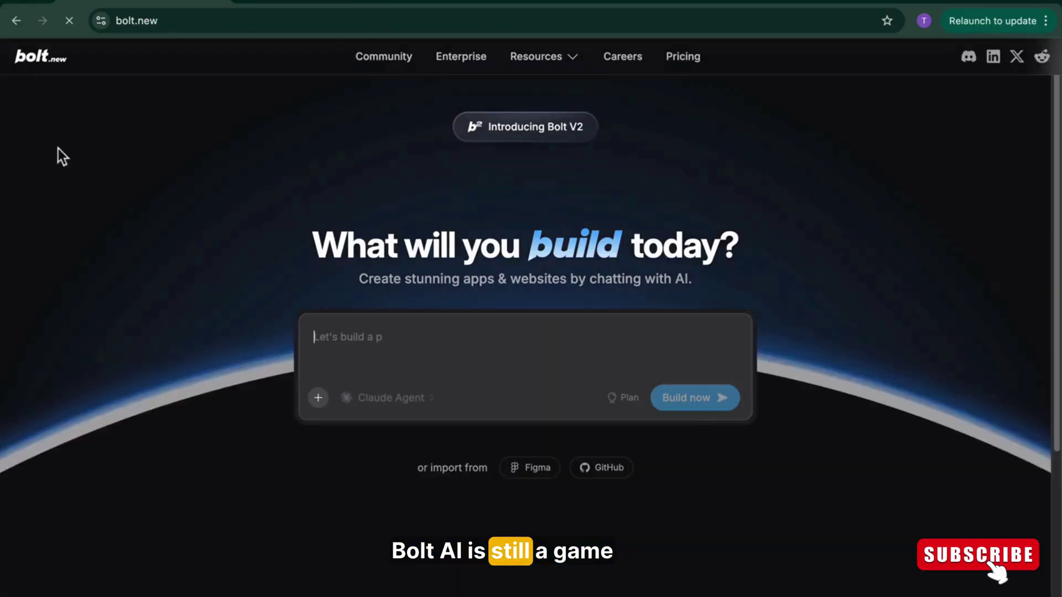
{"action": "left_click", "coordinate": [42, 500]}
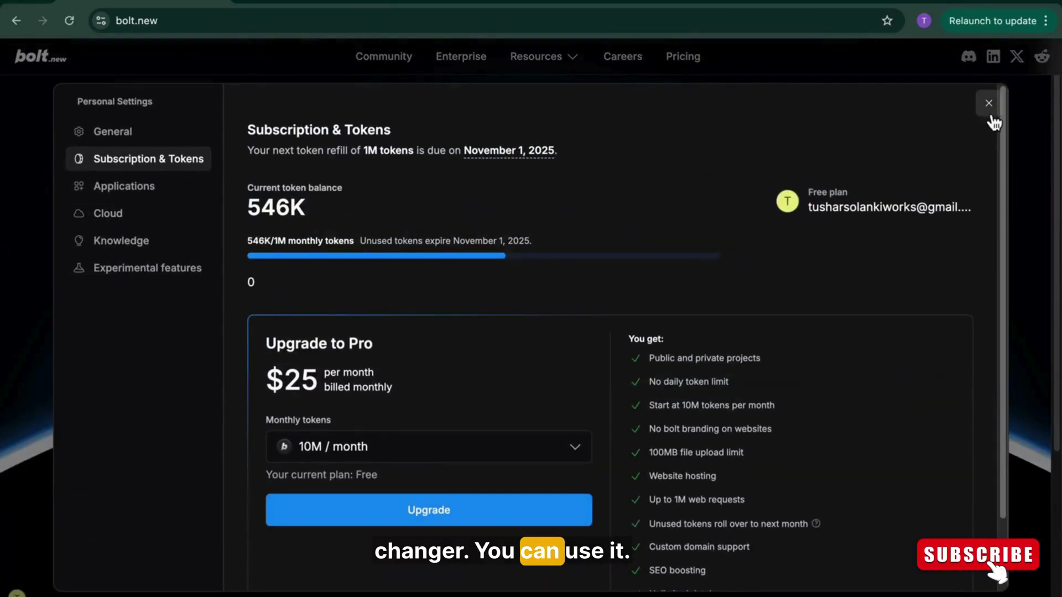
{"action": "left_click", "coordinate": [988, 103]}
- Open the older Digital Marketing Expert Website project from the chat history
{"action": "left_click", "coordinate": [41, 501]}
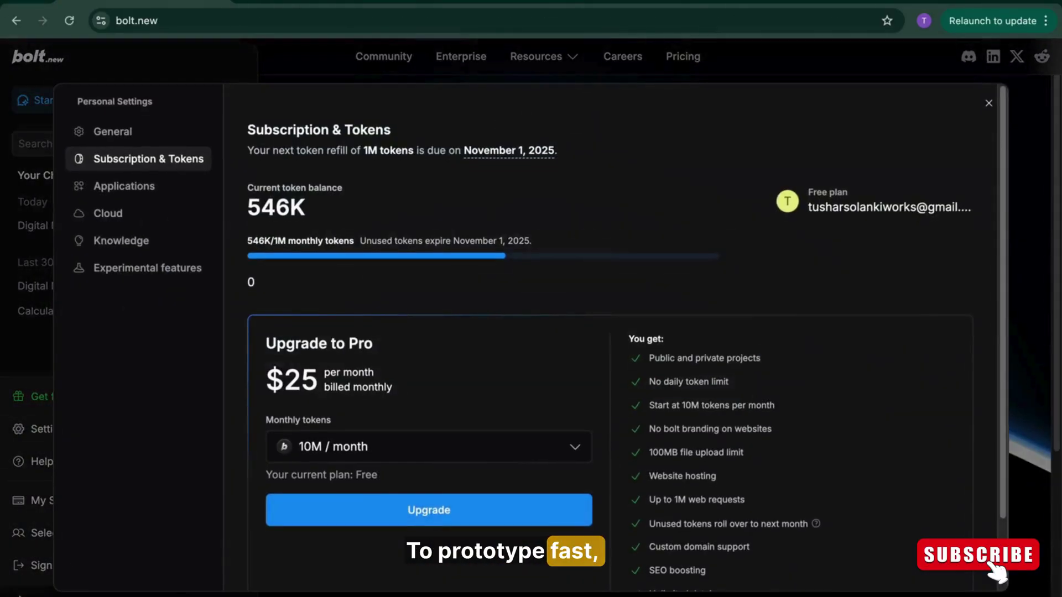
{"action": "left_click", "coordinate": [18, 370]}
{"action": "left_click", "coordinate": [97, 286]}
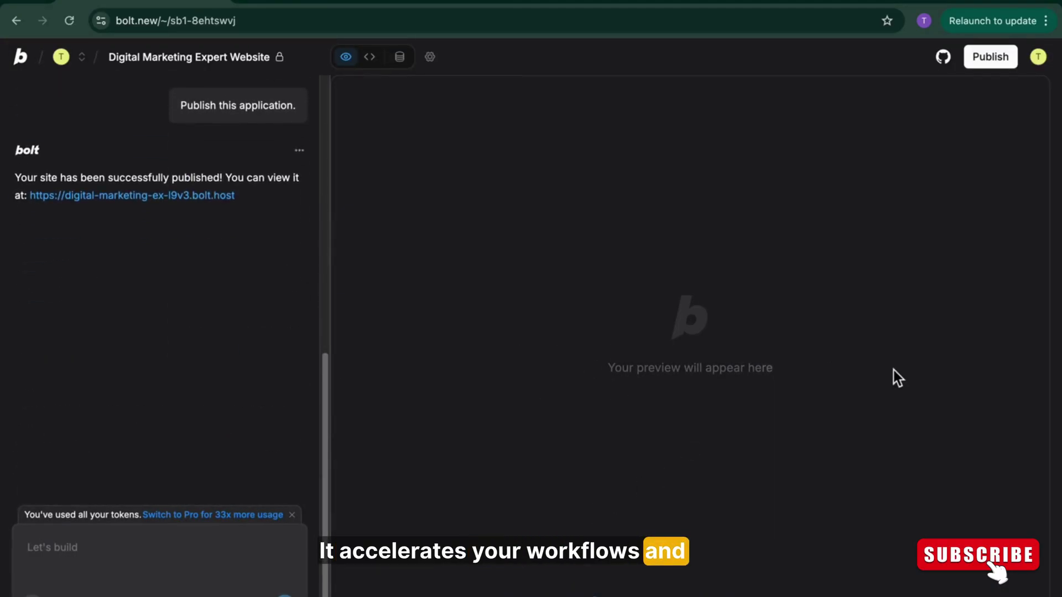
- Expand the MarketPro preview full-width and visit its Approach, Results and Contact sections
{"action": "left_click_drag", "start_coordinate": [324, 397], "coordinate": [353, 64]}
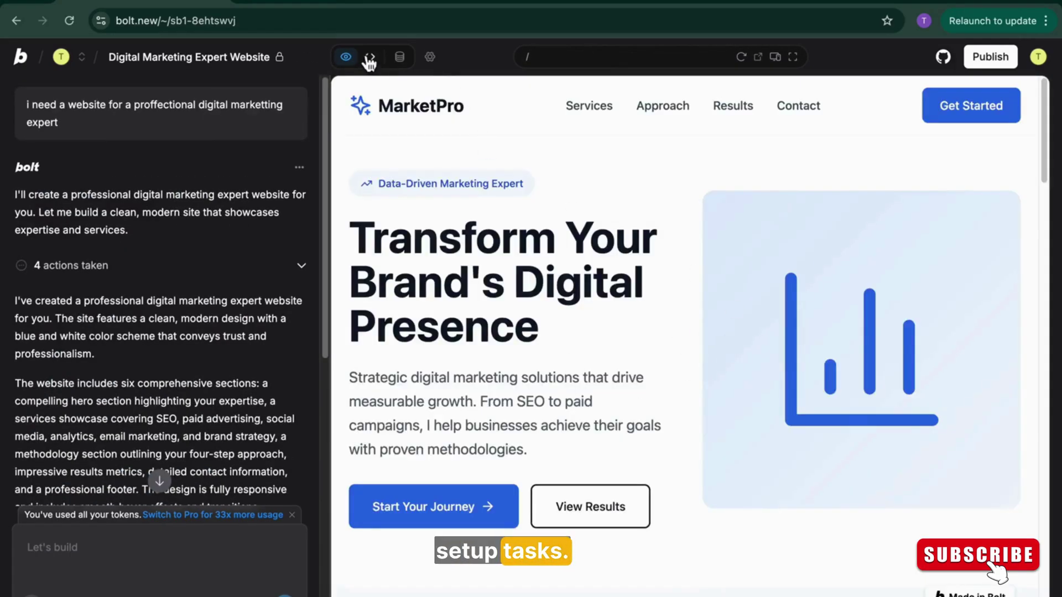
{"action": "left_click", "coordinate": [792, 57]}
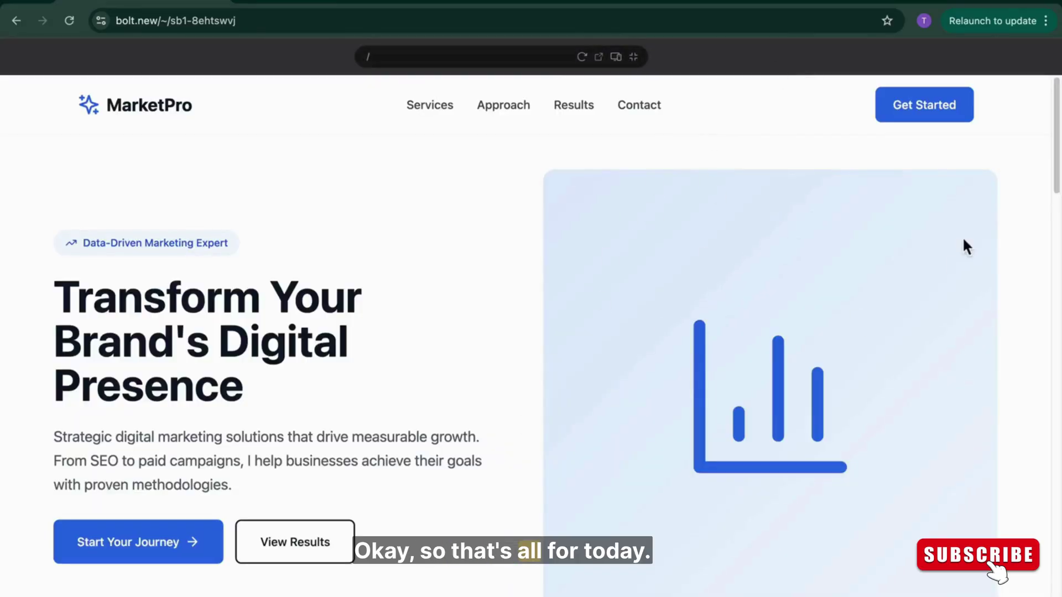
{"action": "left_click_drag", "start_coordinate": [1054, 166], "coordinate": [1010, 443]}
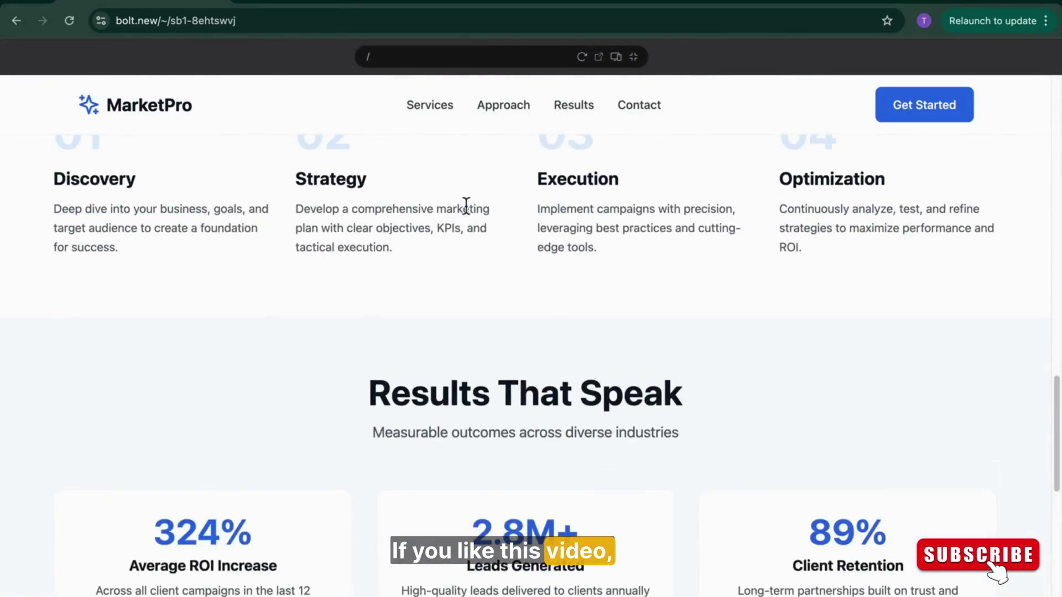
{"action": "scroll", "coordinate": [1050, 414], "scroll_direction": "down", "scroll_amount": 3}
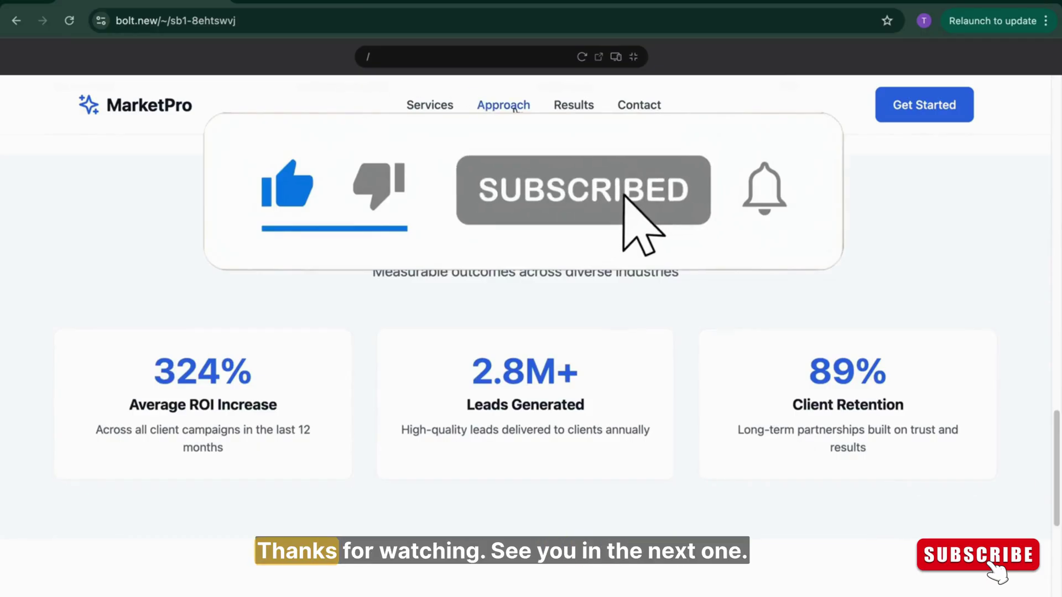
{"action": "left_click", "coordinate": [514, 105]}
{"action": "left_click", "coordinate": [646, 104]}
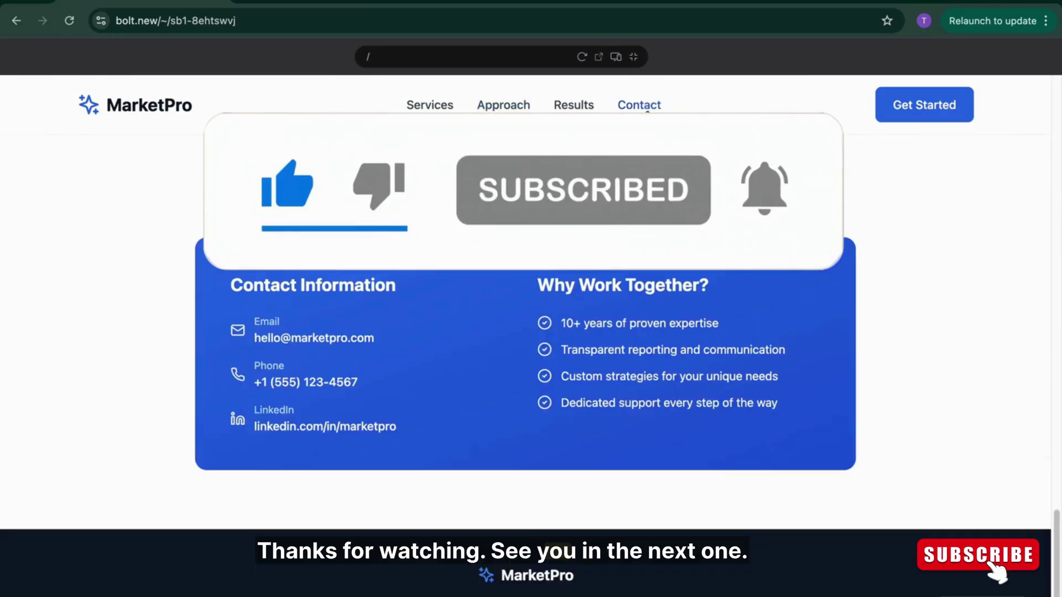